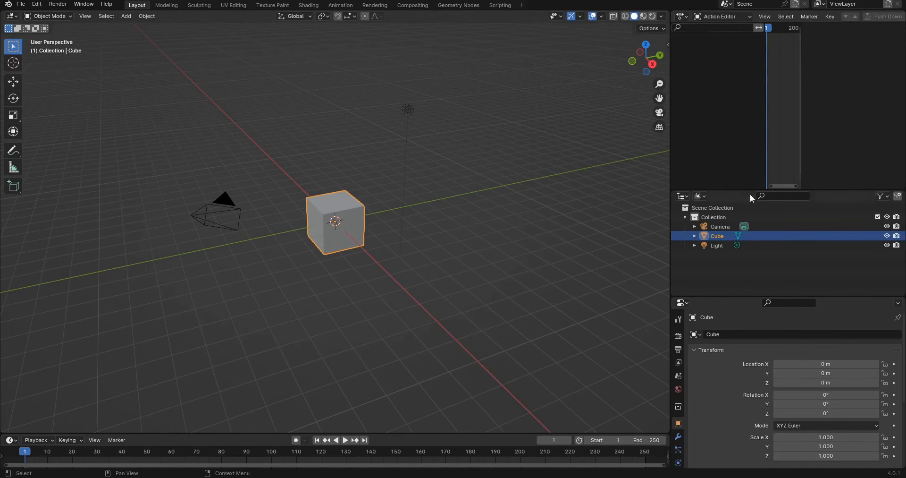
Step: Shrink the Properties editor and enlarge the Action Editor by moving the borders above and below the Outliner
left_click_drag(740, 296, 742, 314)
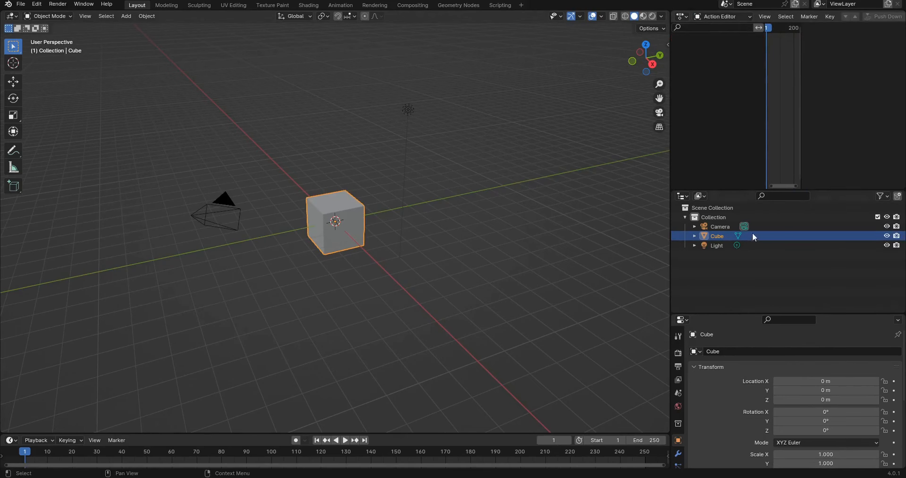
left_click_drag(753, 190, 752, 208)
Step: Delete the default camera, cube and light, and hide the viewport gizmos
scroll(359, 191, "down", 2)
left_click_drag(441, 96, 155, 320)
key("Delete")
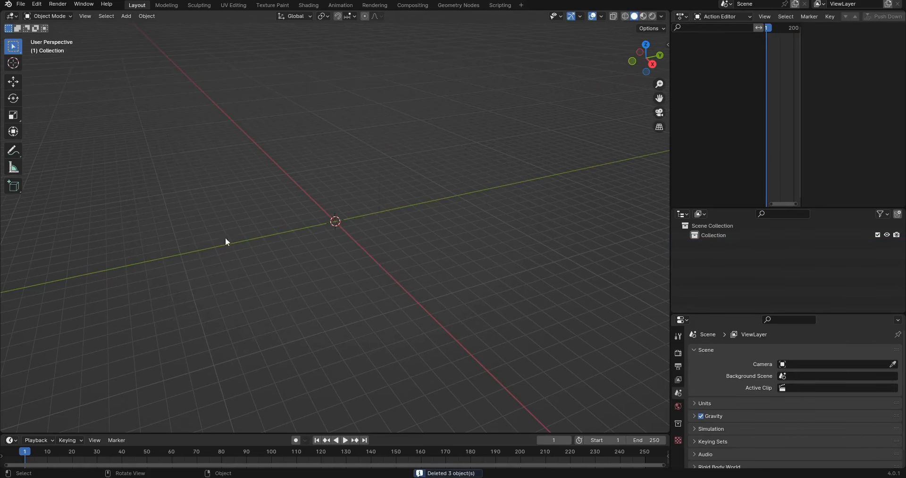
left_click(571, 17)
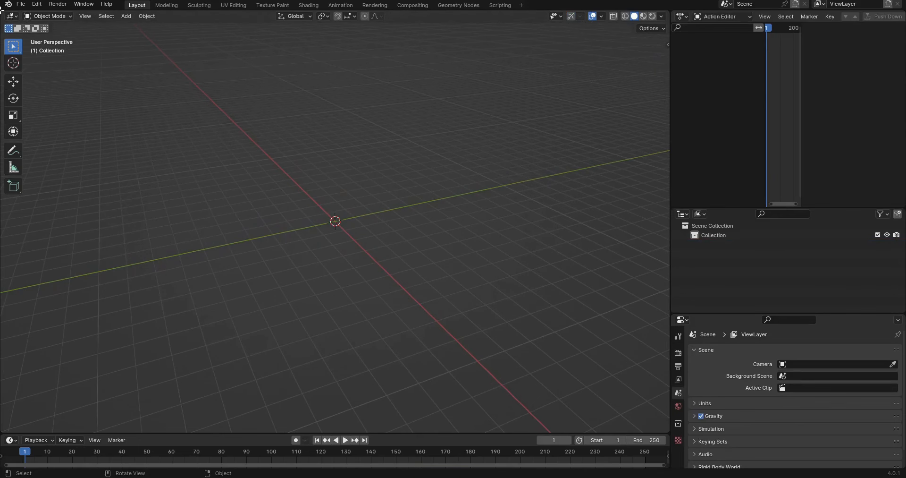
Step: Split the 3D viewport into a narrow and a wide area side by side, joining the extra stacked area back into the wide one
left_click_drag(2, 8, 234, 182)
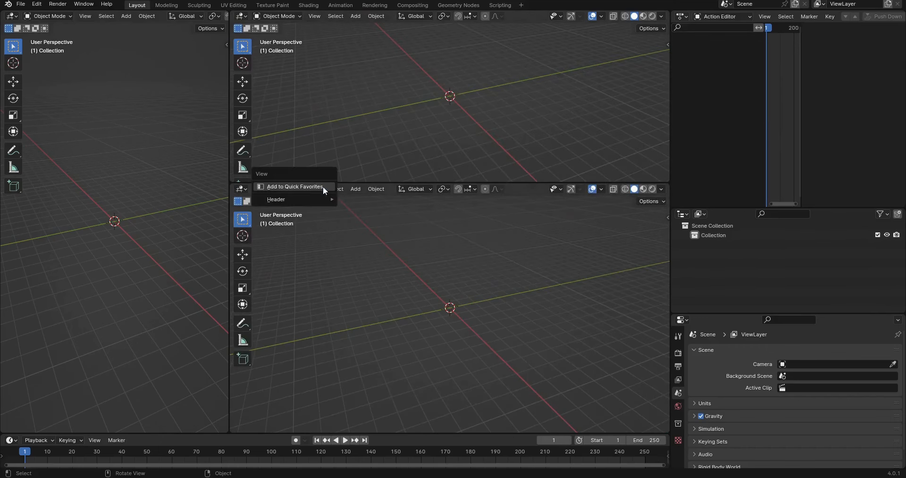
right_click(378, 182)
left_click(337, 205)
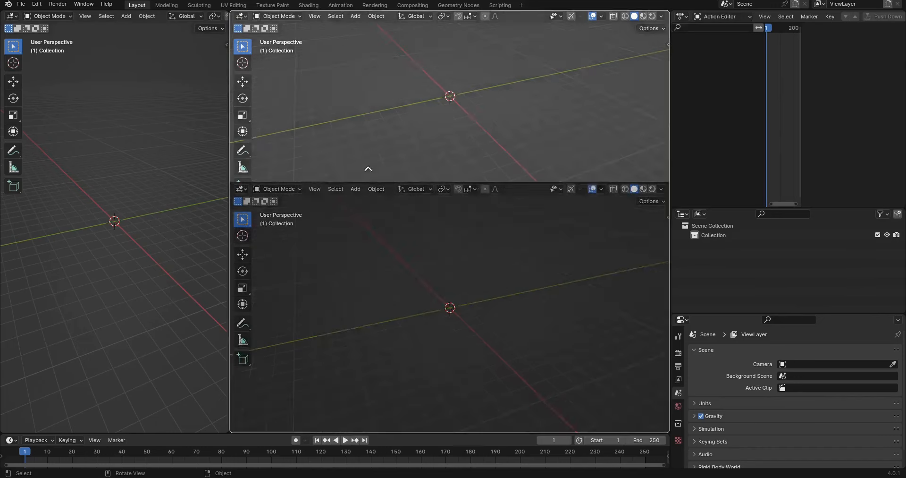
left_click(379, 123)
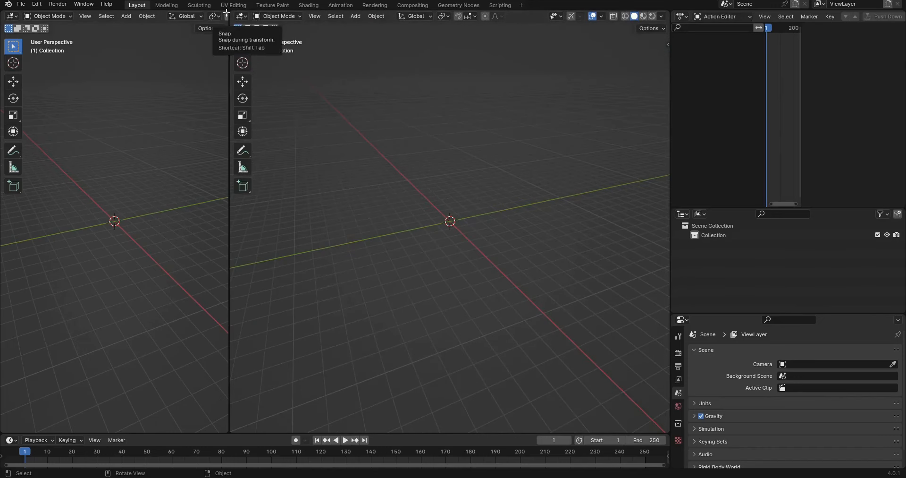
Step: Split the narrow 3D viewport into two stacked areas and hide the toolbar in the upper one
left_click_drag(227, 12, 223, 236)
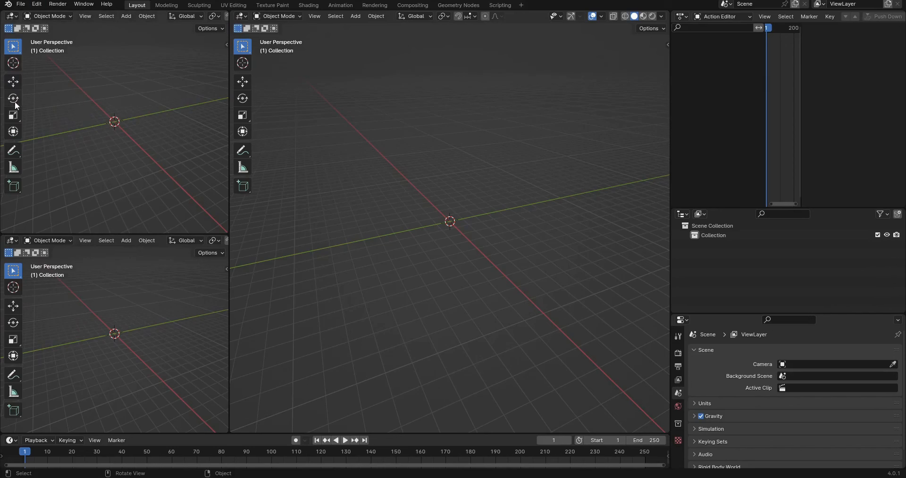
key("n")
key("n")
key("t")
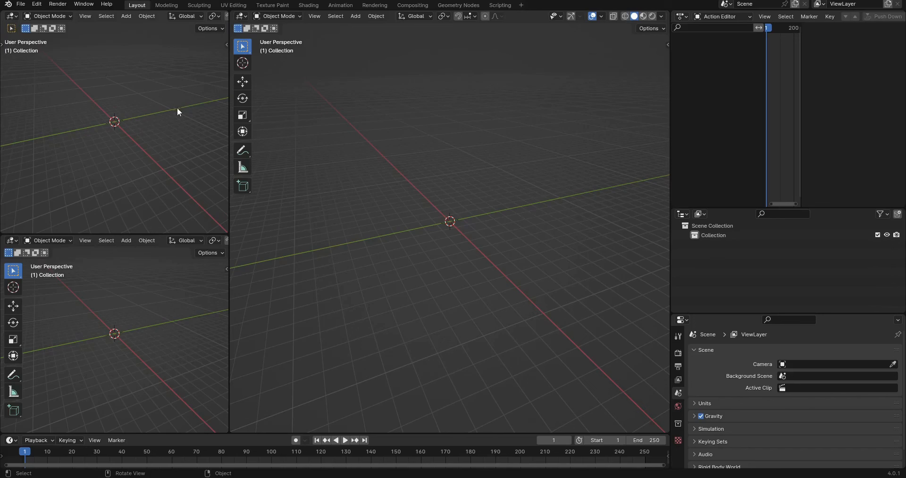
Step: Turn the lower narrow viewport into a Video Sequencer with the Sequencer & Preview view, and enlarge its preview region
left_click(12, 241)
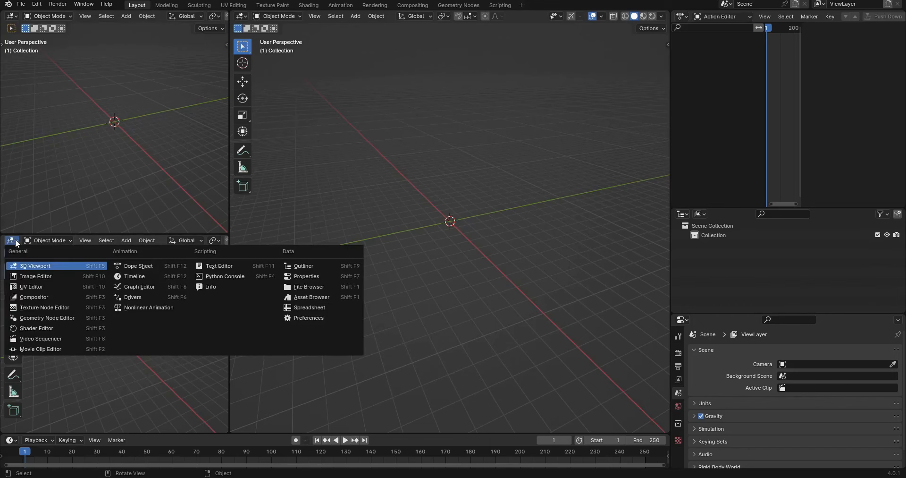
left_click(34, 339)
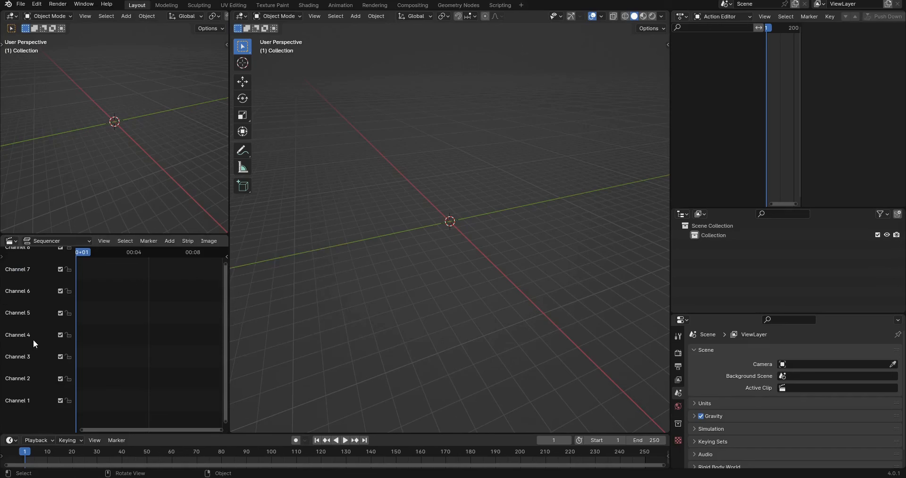
left_click(89, 241)
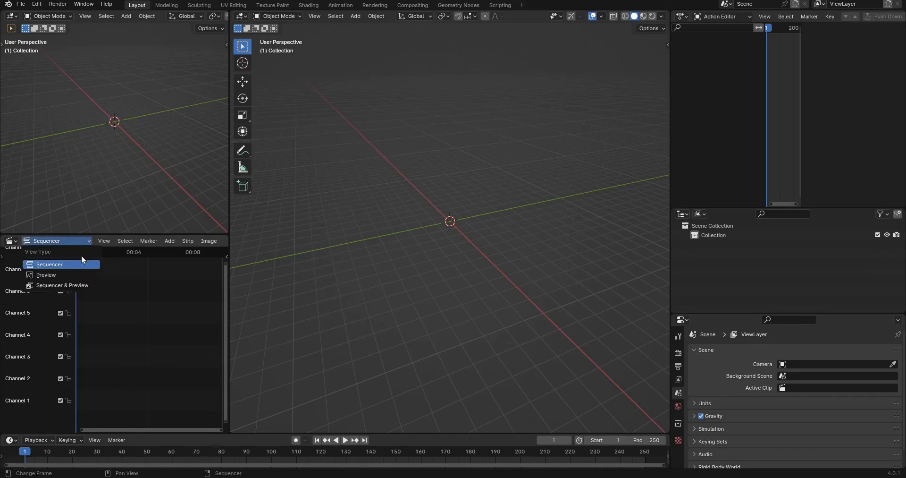
left_click(68, 284)
left_click_drag(89, 320, 89, 413)
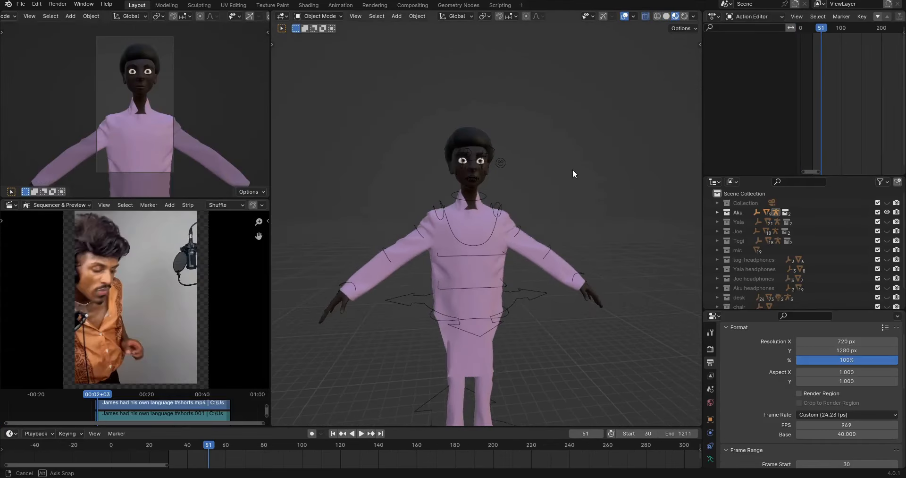
Step: View the Aku character, hide its collection, and show the Yala collection instead
mouse_move(573, 169)
middle_mouse_down()
mouse_move(560, 180)
mouse_move(550, 174)
mouse_move(562, 180)
middle_mouse_up()
scroll(562, 184, "up", 1)
scroll(563, 177, "up", 2)
middle_click_drag(564, 144, 577, 178, "shift")
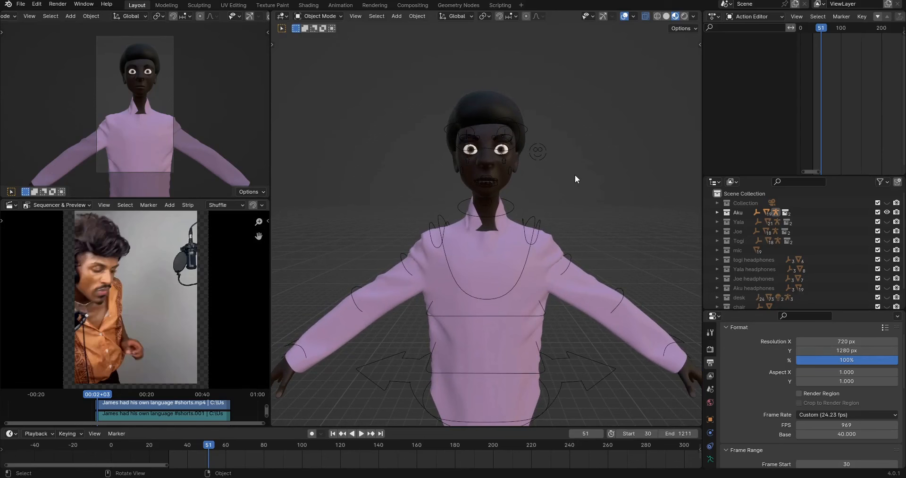
left_click(886, 213)
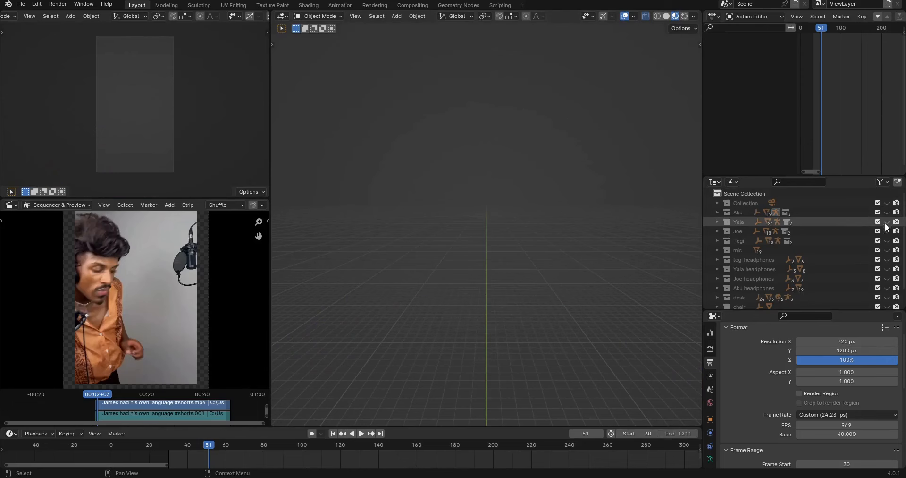
left_click(887, 222)
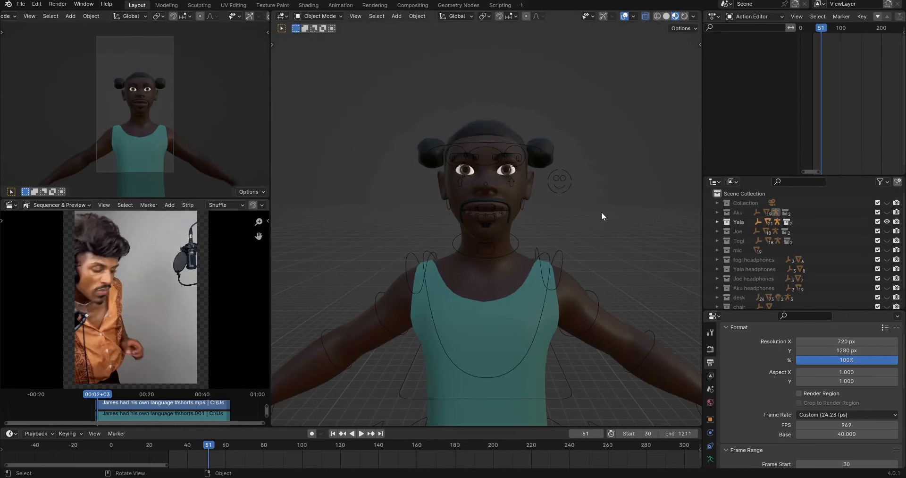
middle_click_drag(601, 211, 586, 225)
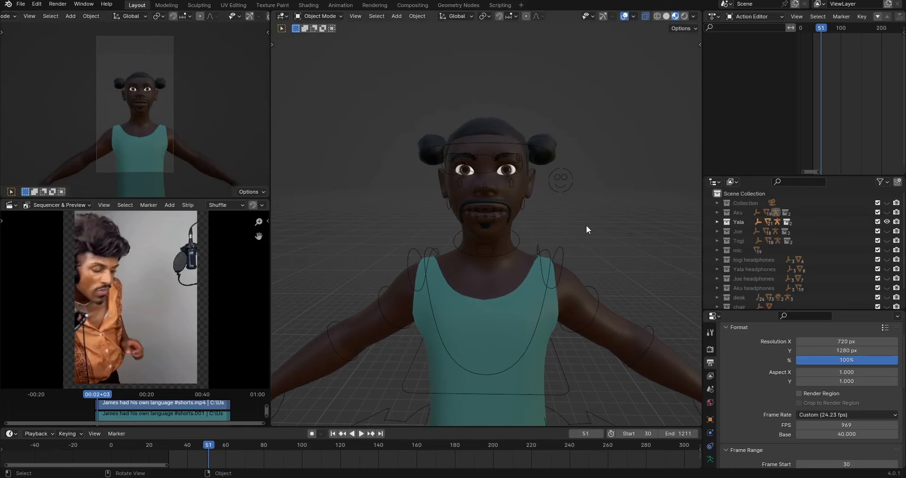
Step: Hide the Yala collection and show the Joe collection to view its character
left_click(887, 221)
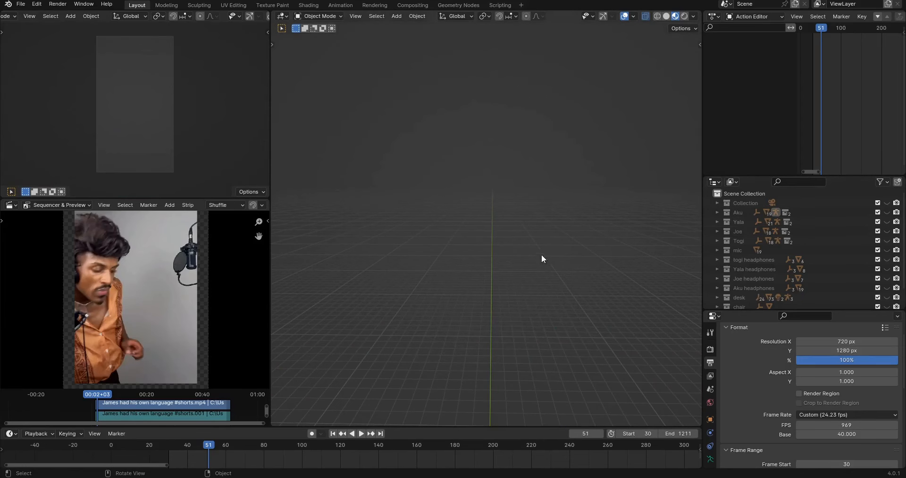
left_click(887, 231)
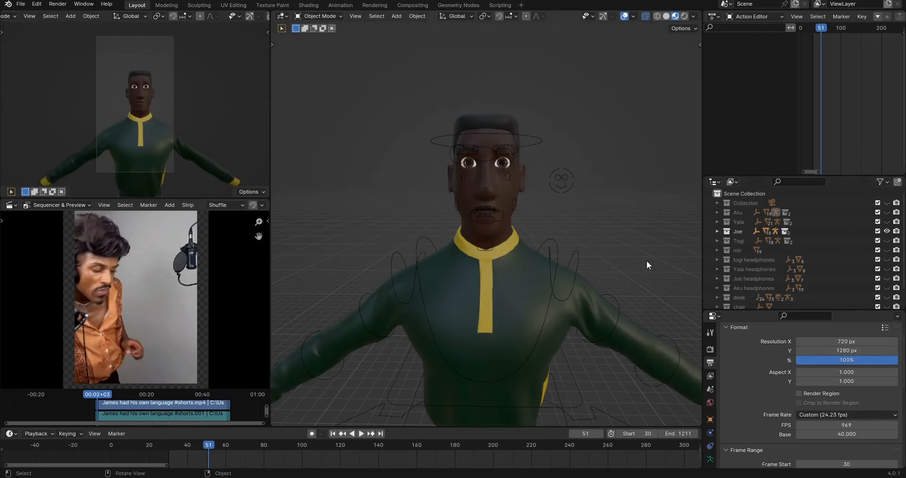
middle_click_drag(589, 213, 567, 217)
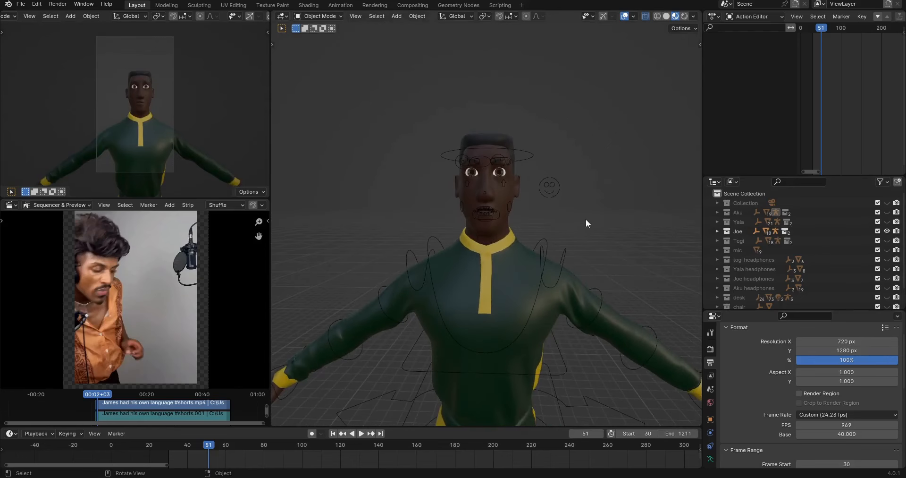
Step: Hide the Joe collection and show the Togi collection to examine its character up close and at full height
left_click(887, 231)
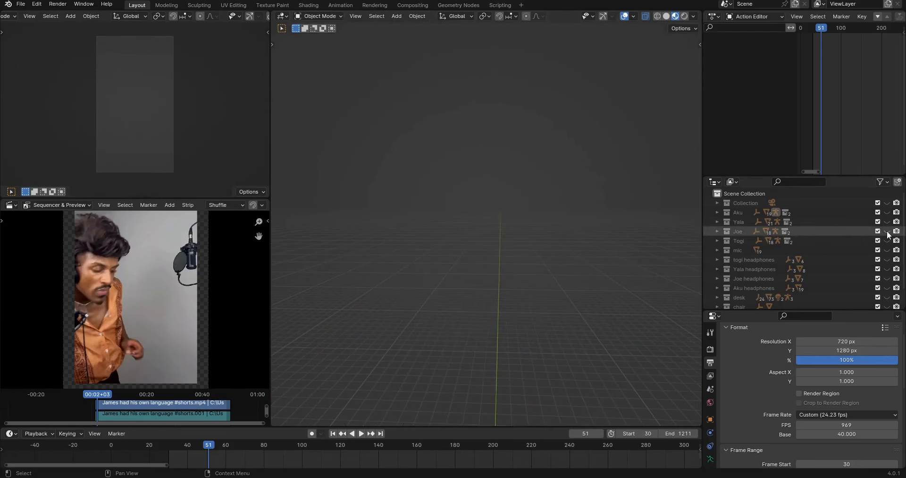
left_click(887, 240)
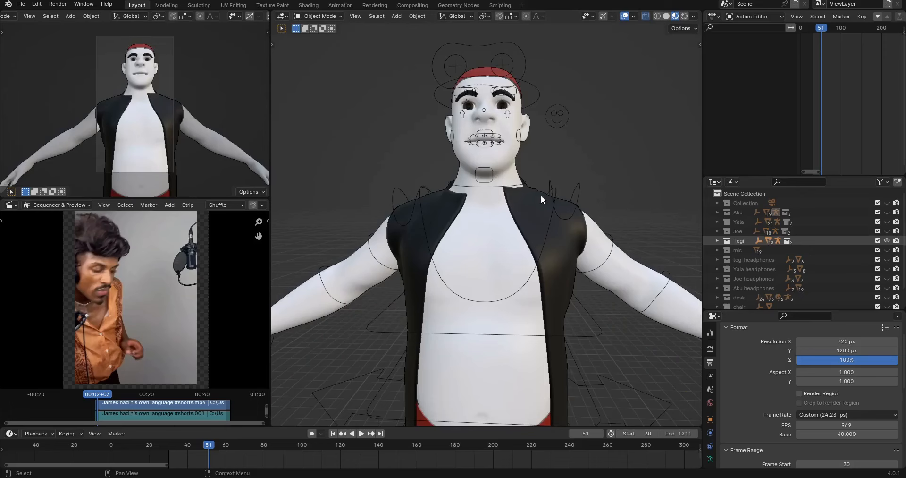
middle_click_drag(574, 158, 579, 200)
scroll(572, 149, "up", 2)
scroll(568, 193, "down", 3)
scroll(582, 200, "down", 2)
scroll(580, 200, "up", 2)
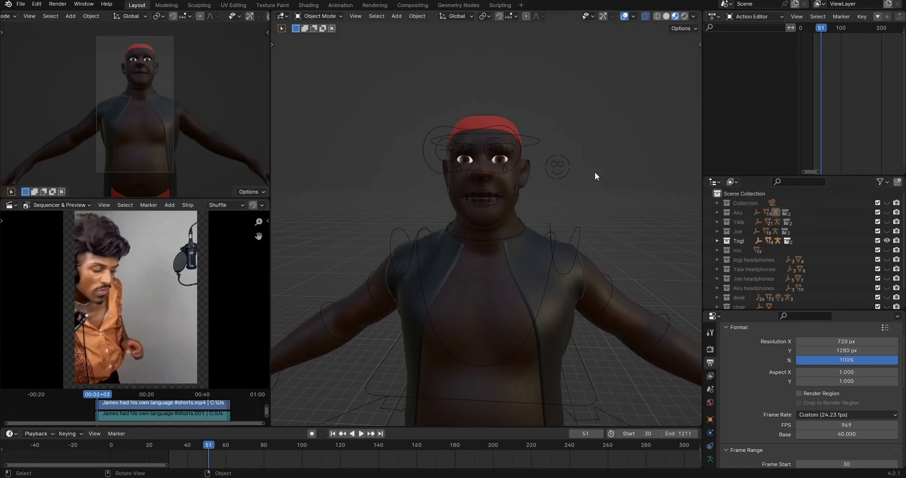
middle_click_drag(582, 202, 542, 214)
scroll(564, 203, "down", 2)
scroll(560, 204, "down", 2)
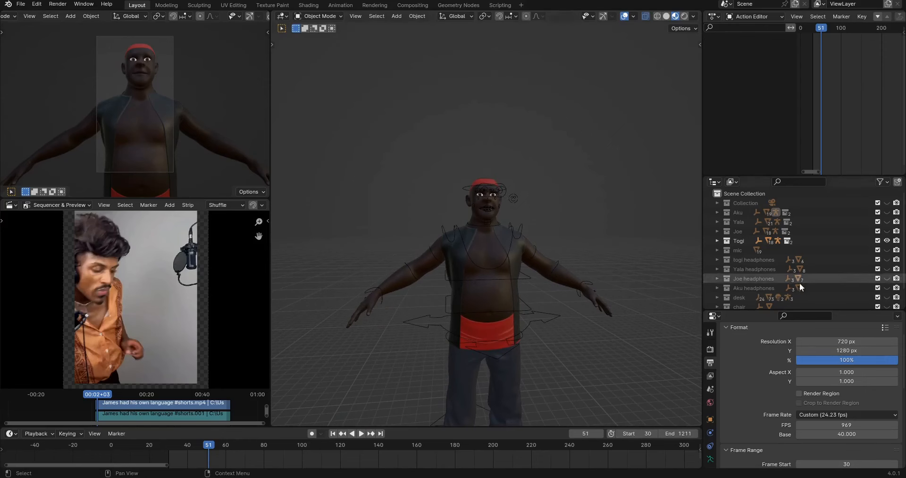
Step: Show the desk collection and examine the studio desk with its keyboard and monitors
scroll(869, 285, "down", 1)
left_click(888, 280)
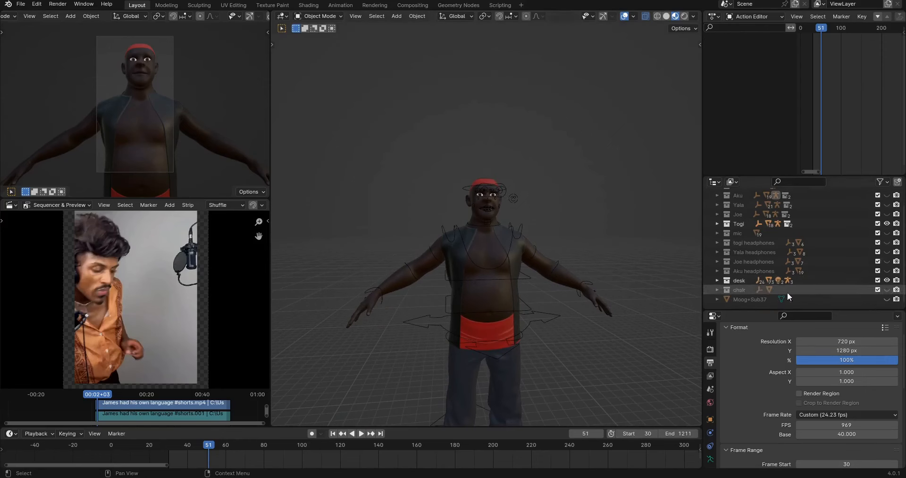
scroll(588, 285, "down", 3)
middle_click_drag(588, 285, 571, 265)
scroll(453, 268, "up", 3)
middle_click_drag(571, 265, 503, 241, "shift")
scroll(575, 203, "up", 2)
scroll(574, 206, "up", 2)
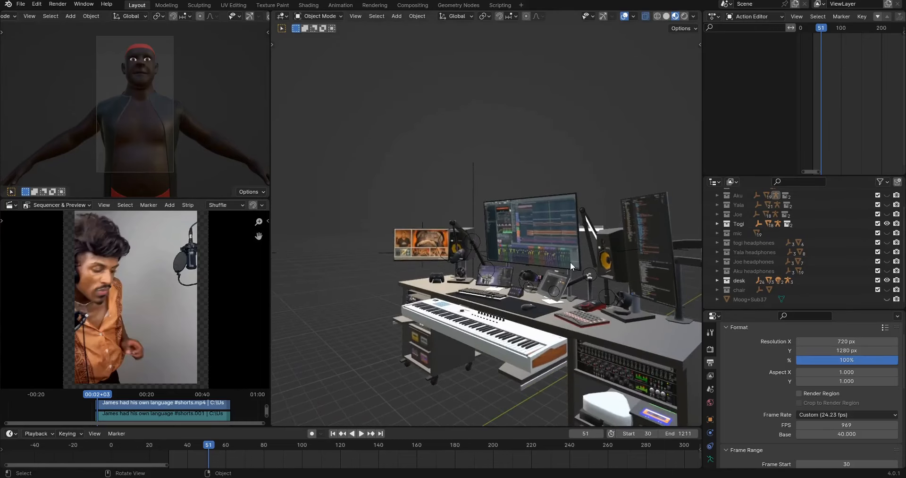
Step: Hide the desk collection and show the chair collection to view the gaming chair from the front
left_click(887, 281)
left_click(887, 289)
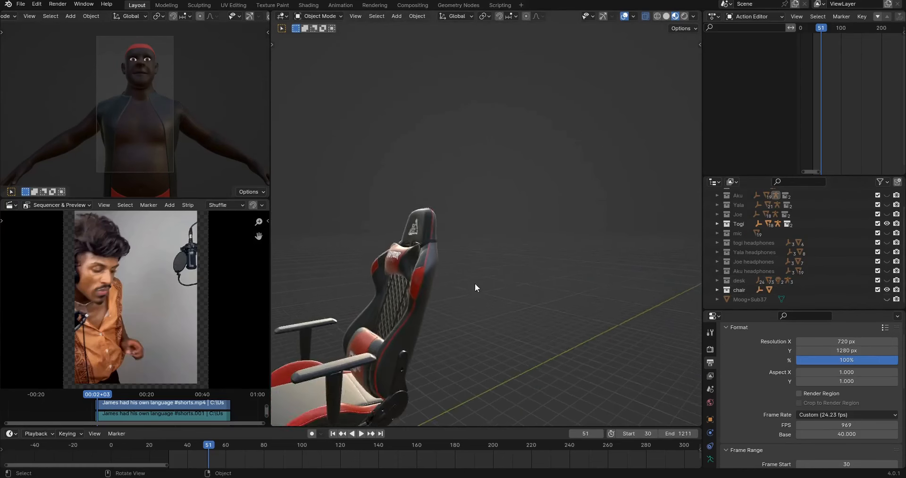
middle_click_drag(475, 287, 501, 289)
scroll(419, 277, "down", 3)
middle_click_drag(419, 277, 484, 288)
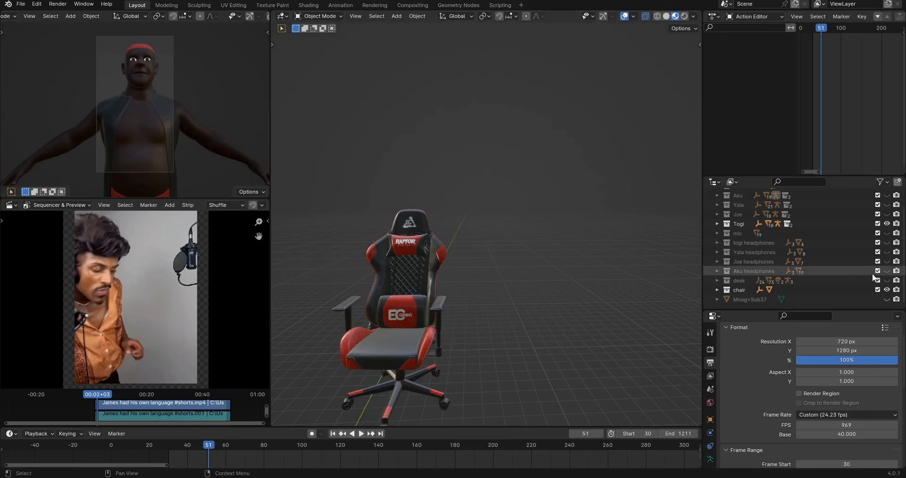
Step: Hide the chair collection, show the Moog+Sub37 object, and frame the synthesizer to examine its keys and controls
left_click(888, 289)
left_click(887, 298)
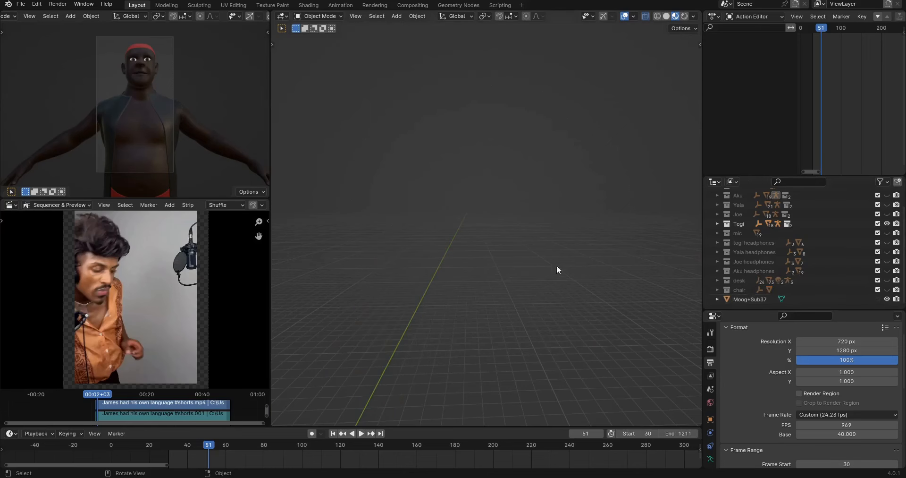
scroll(451, 239, "down", 4)
middle_click_drag(451, 239, 592, 283)
scroll(400, 241, "down", 1)
scroll(401, 225, "up", 4)
left_click(664, 280)
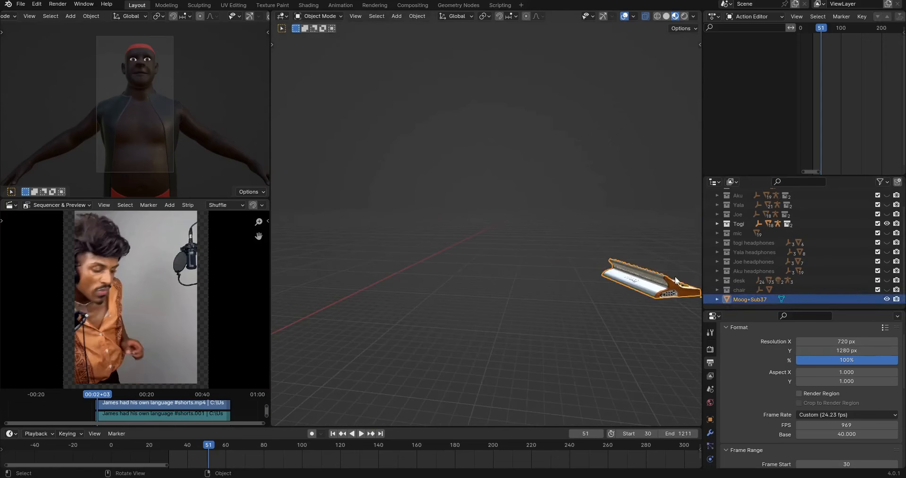
key("KP_Decimal")
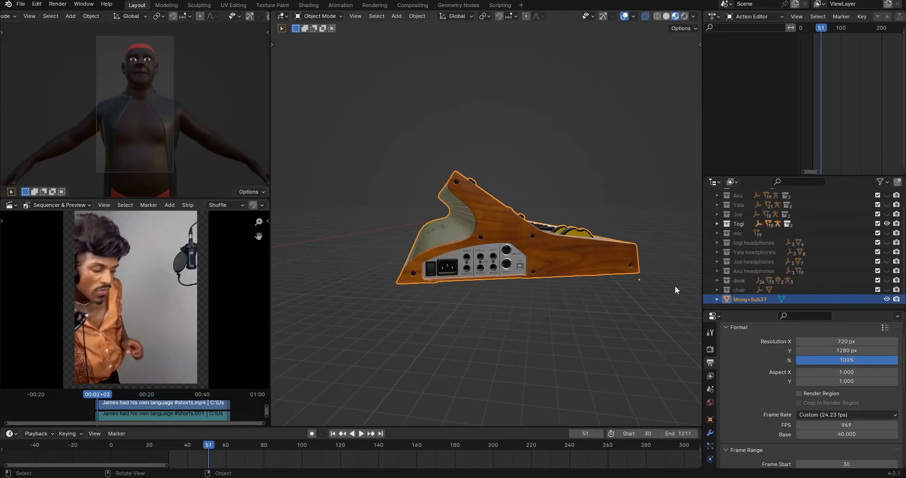
middle_click_drag(632, 248, 543, 238)
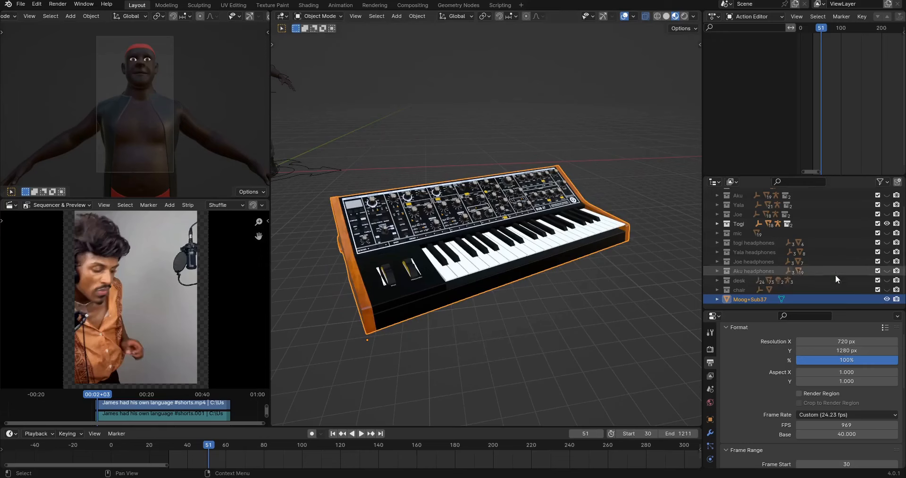
Step: Hide the Moog+Sub37 object and bring the Togi character back into view
left_click(886, 298)
middle_click_drag(449, 156, 540, 221)
scroll(541, 223, "up", 3)
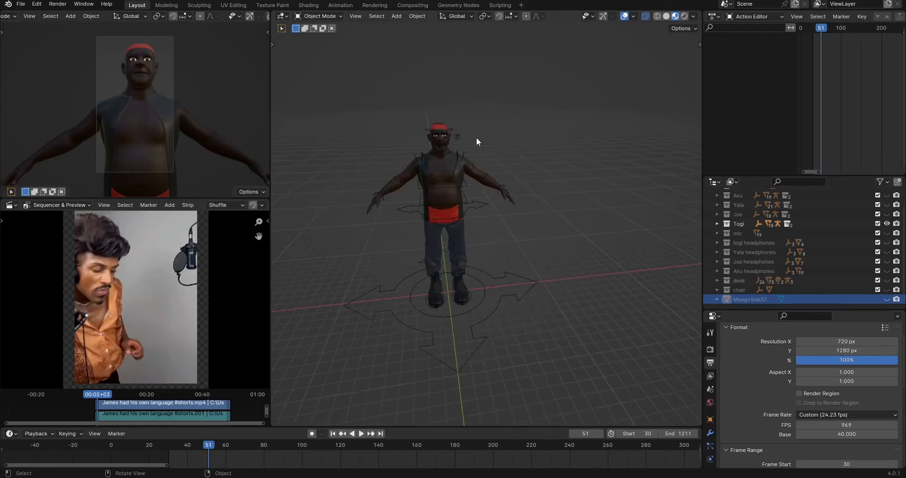
Step: Switch the Togi rig to Pose Mode, frame its head control, and examine the rig's control shapes
left_click(453, 130)
key("ctrl+Tab")
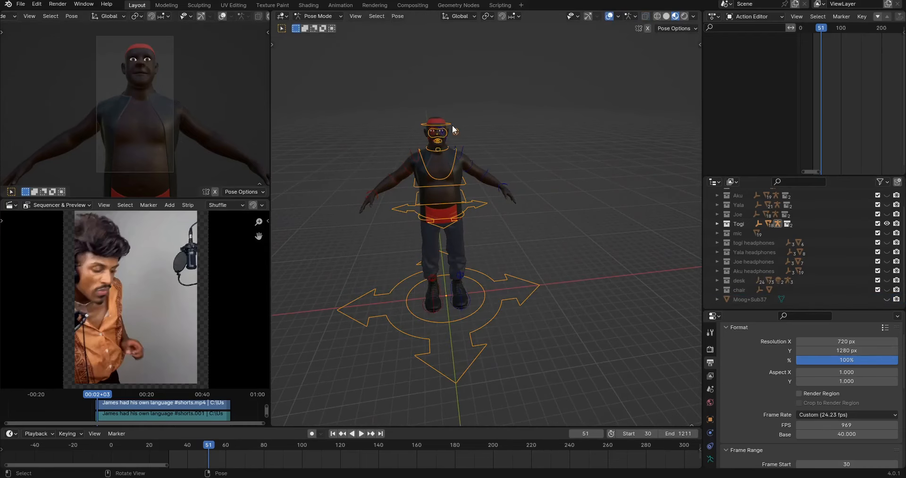
key("KP_Decimal")
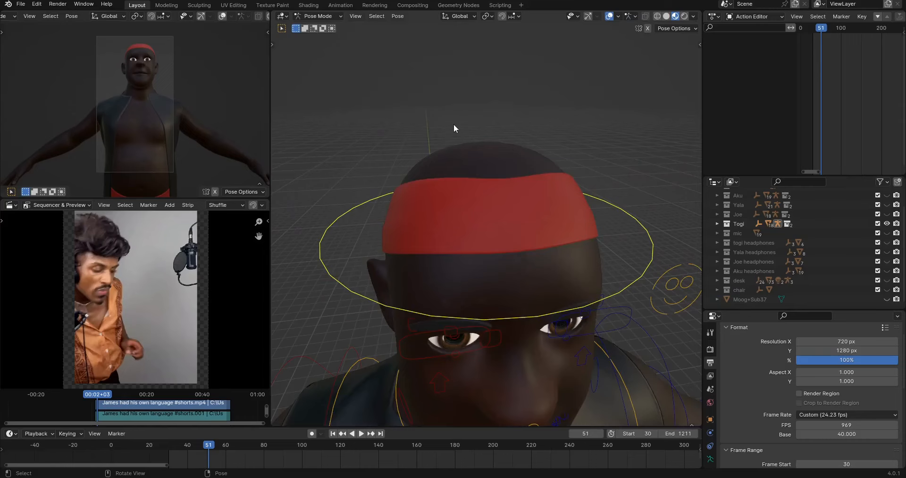
scroll(454, 124, "down", 5)
middle_click_drag(464, 274, 438, 238)
scroll(458, 250, "up", 4)
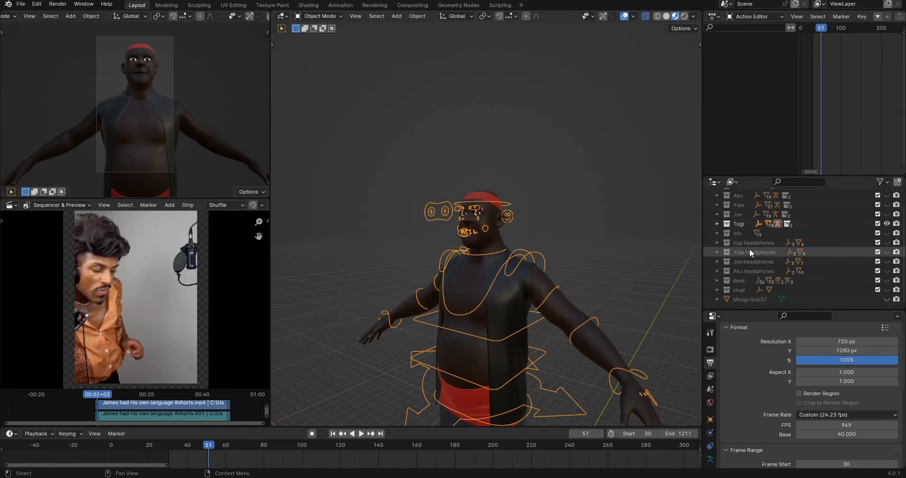
Step: Show the togi headphones collection and examine the headphones on the Togi character from the front
left_click(887, 242)
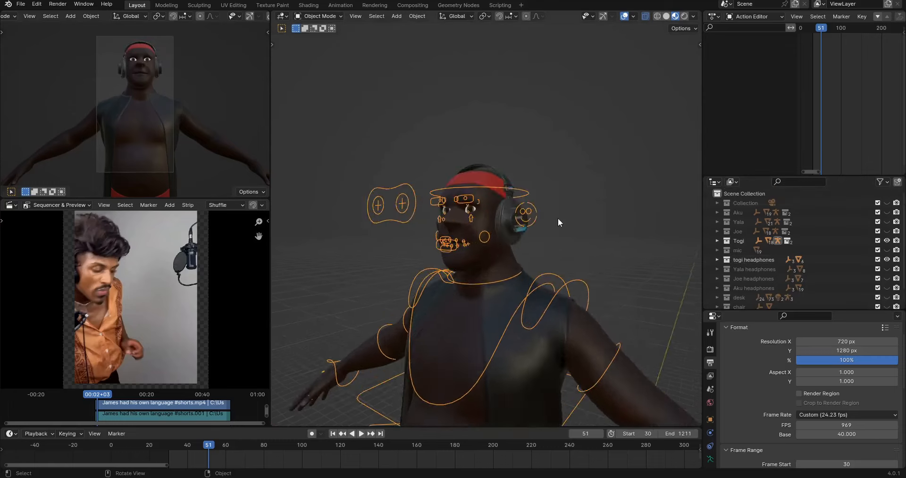
key("KP_1")
middle_click_drag(598, 218, 588, 234)
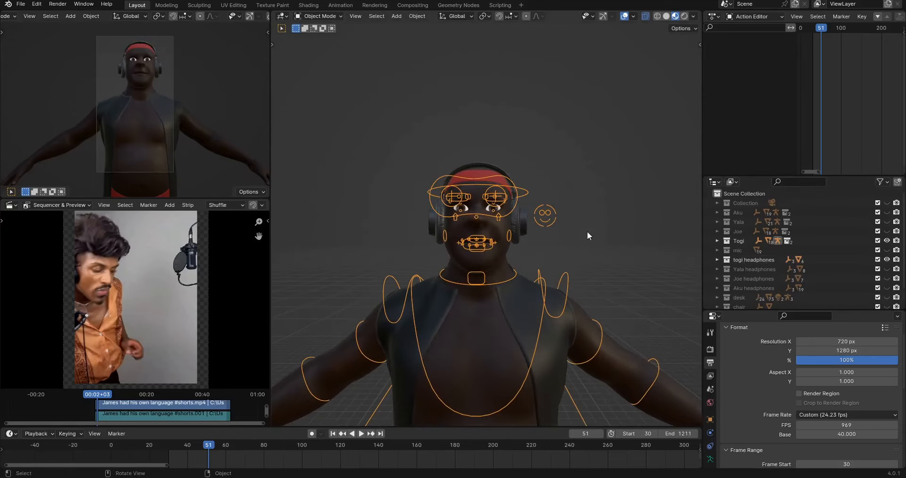
Step: Hide Togi and his headphones, then show the Yala and Yala headphones collections and view the fit around her head
left_click(887, 240)
left_click(887, 259)
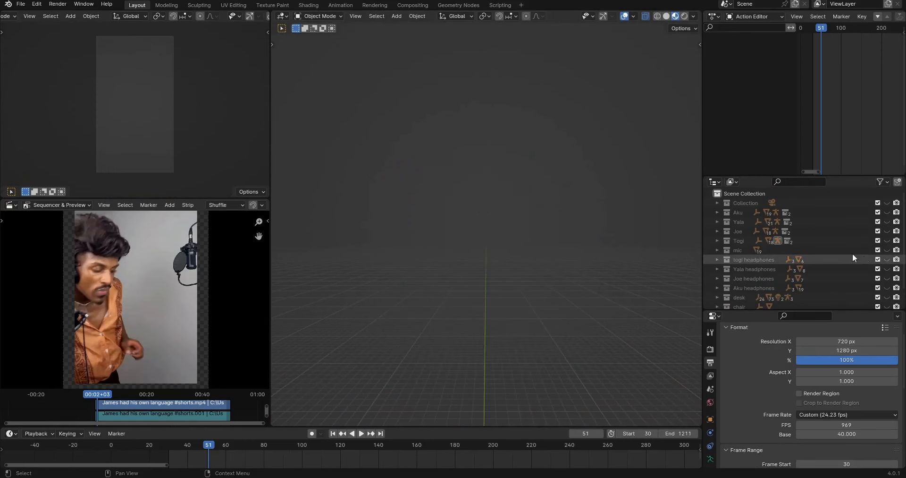
left_click(887, 221)
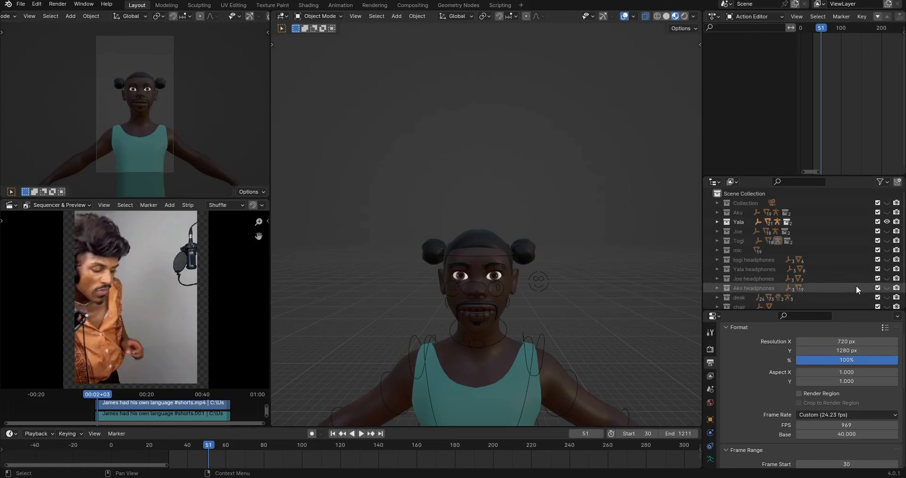
left_click(887, 268)
middle_click_drag(580, 280, 558, 282)
middle_click_drag(478, 274, 766, 283)
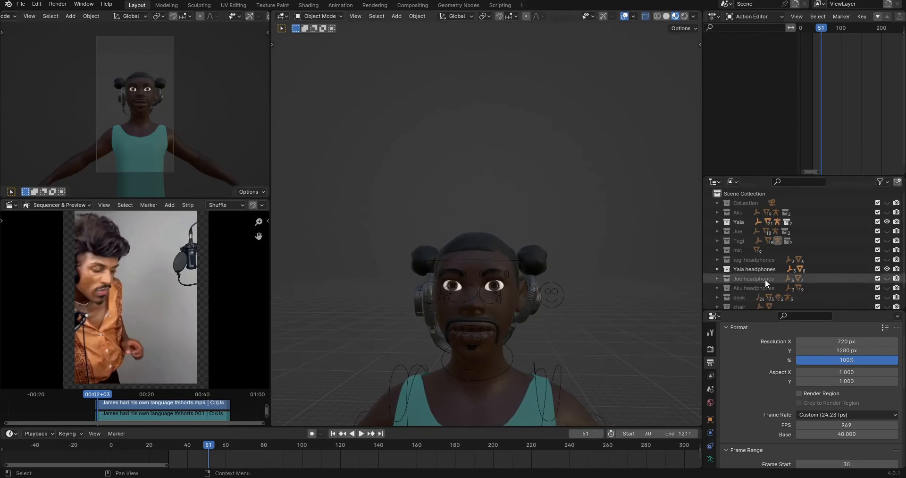
Step: Hide Yala and her headphones, and show the Joe and Joe headphones collections instead
left_click(887, 269)
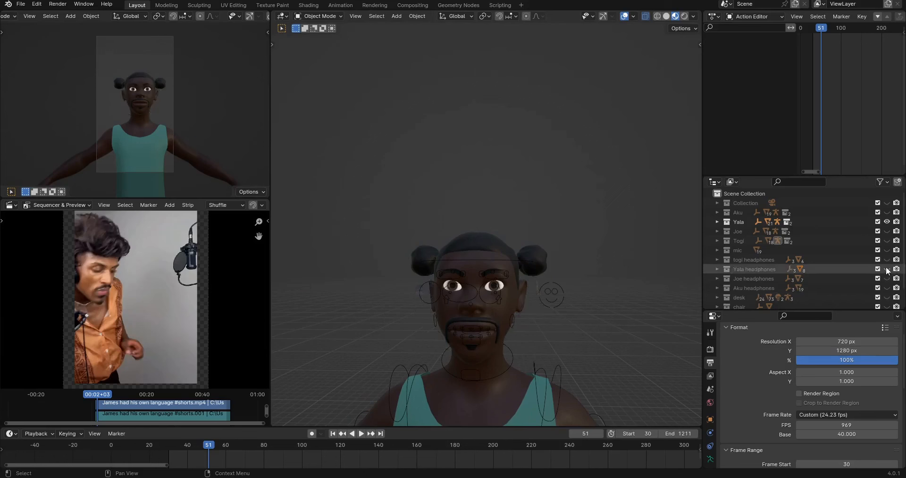
left_click(887, 221)
left_click(887, 231)
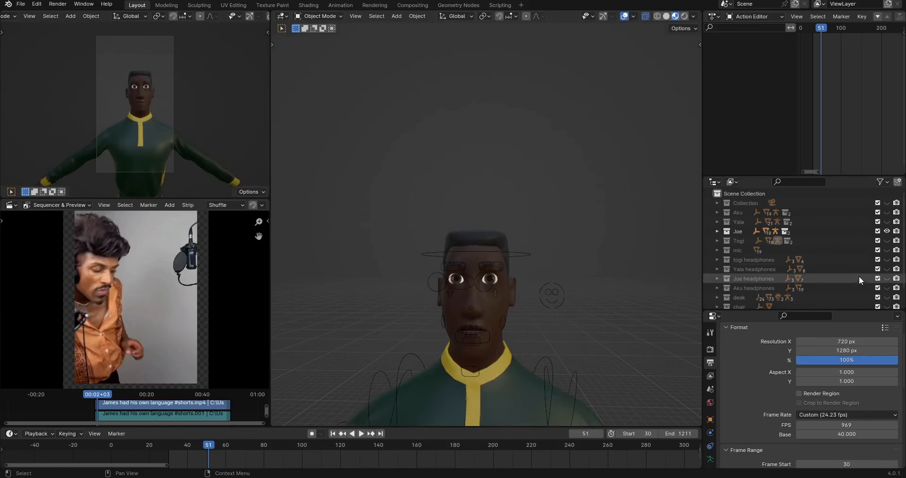
left_click(887, 278)
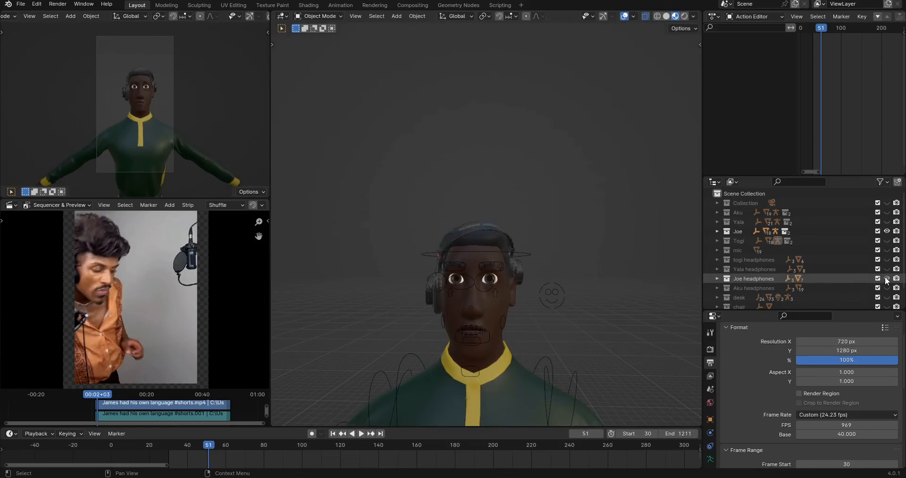
middle_click_drag(537, 280, 510, 280)
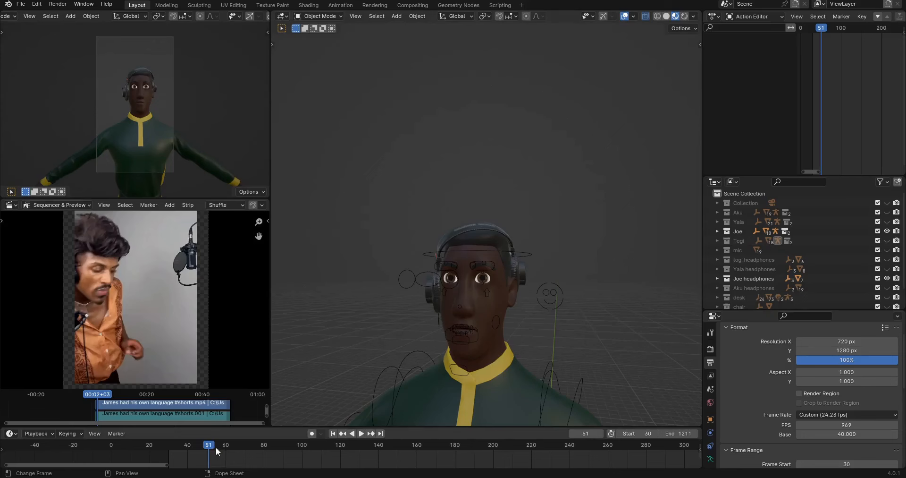
Step: Step the reference video through frames 69, 30 and 92, examining the performer's poses alongside the Joe character
left_click_drag(212, 448, 242, 446)
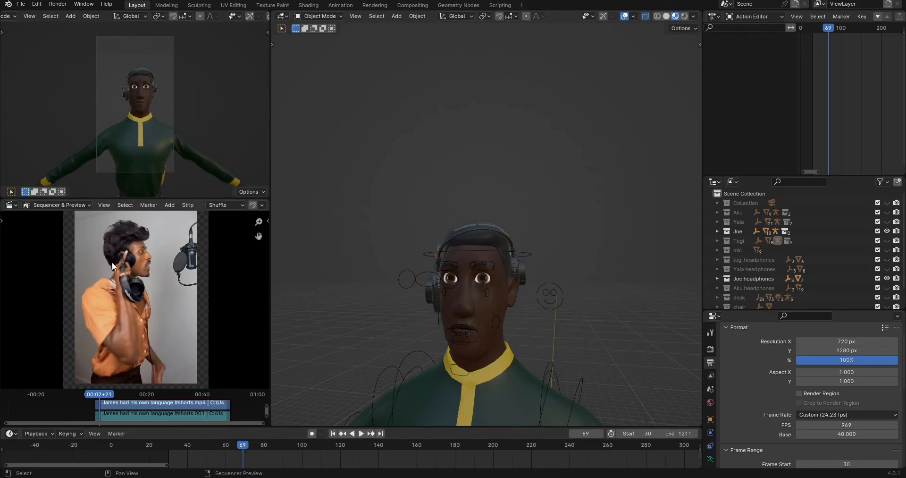
scroll(132, 266, "up", 1)
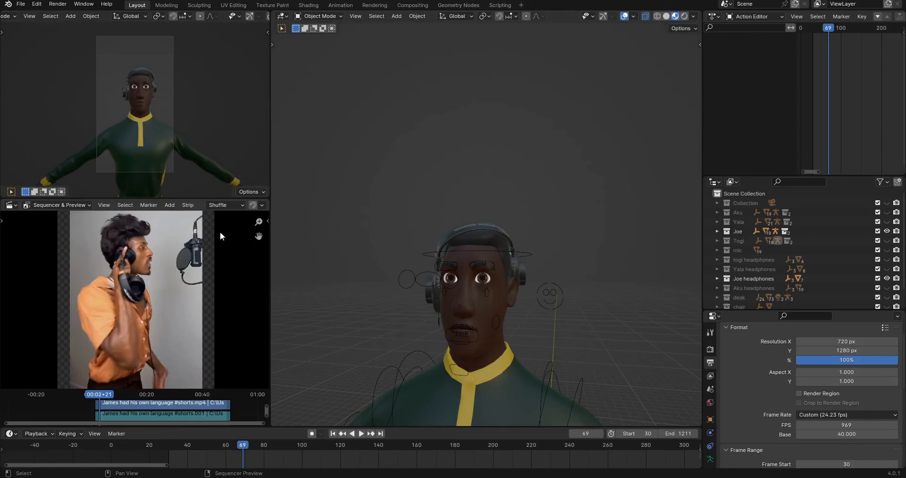
scroll(549, 267, "down", 3)
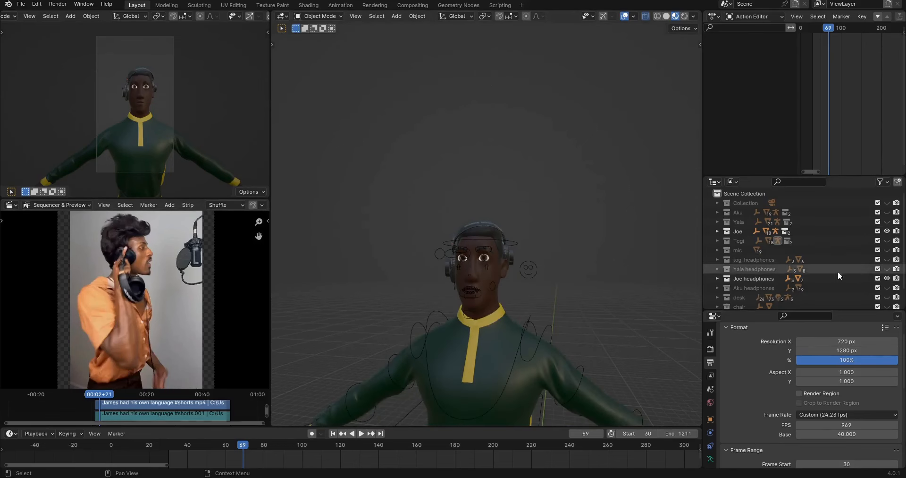
scroll(793, 281, "down", 2)
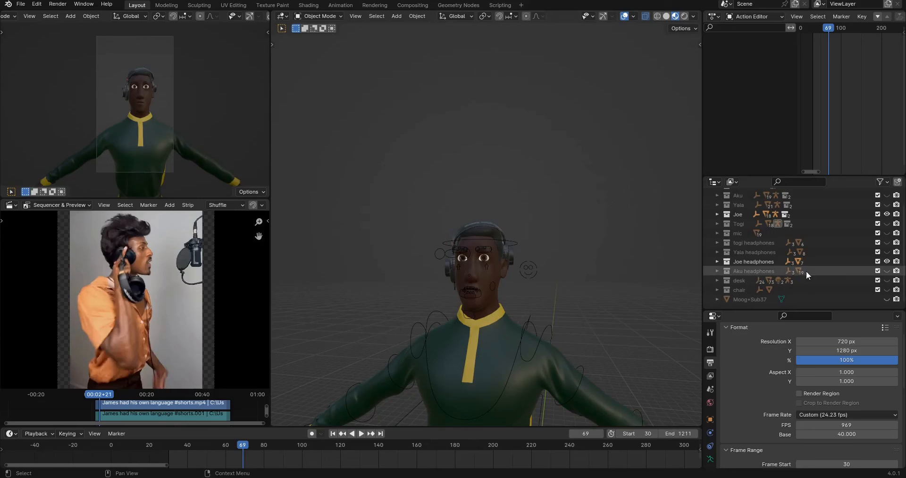
scroll(523, 302, "down", 3)
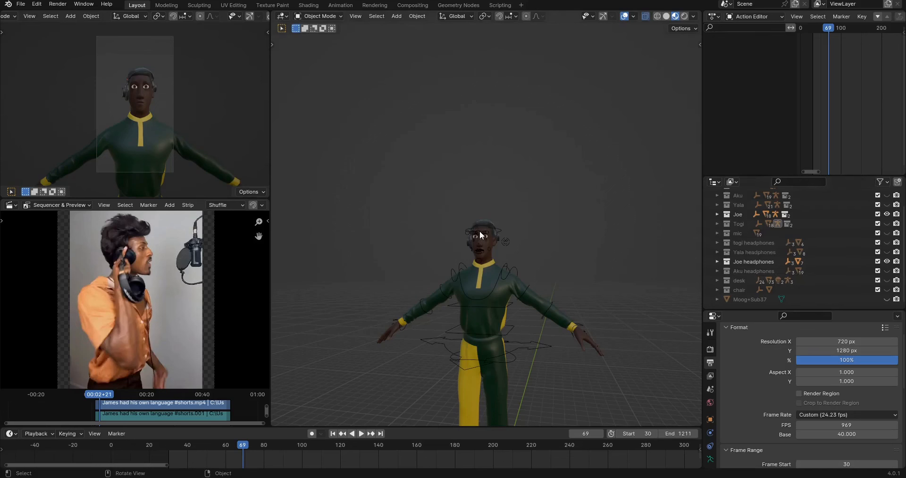
scroll(190, 182, "up", 1)
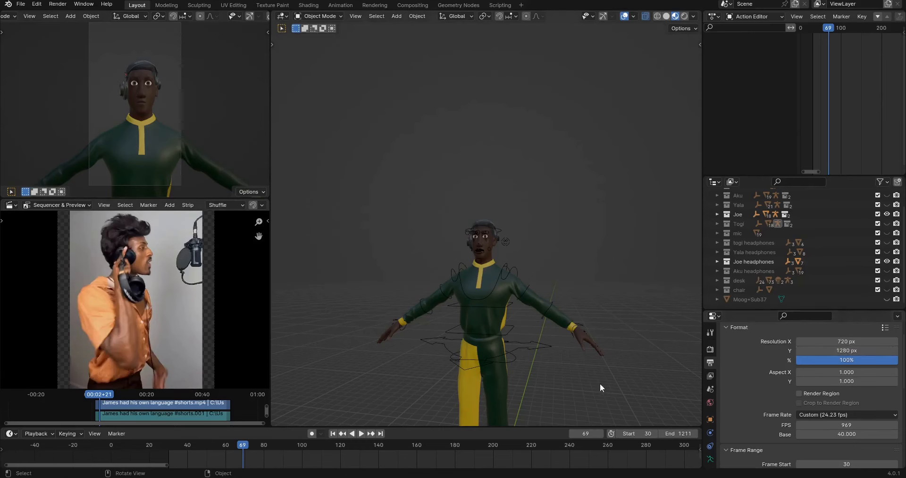
scroll(569, 359, "up", 1)
middle_click_drag(569, 358, 565, 301)
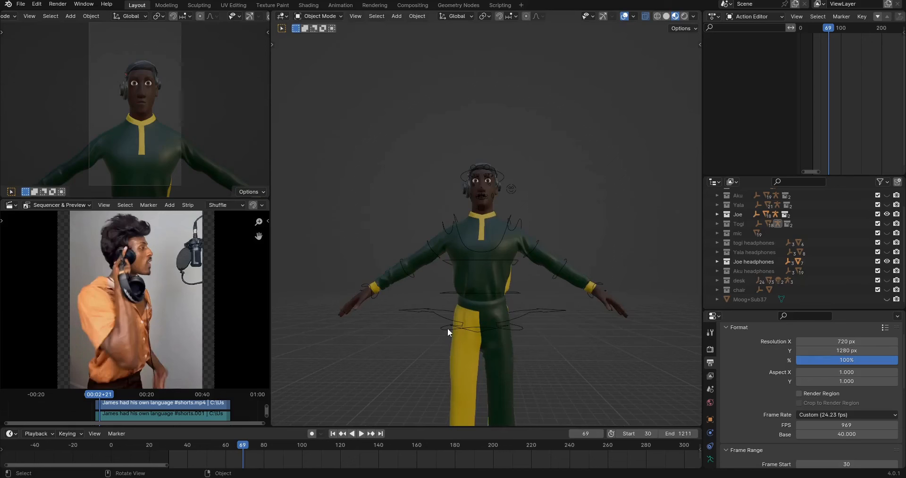
left_click(332, 433)
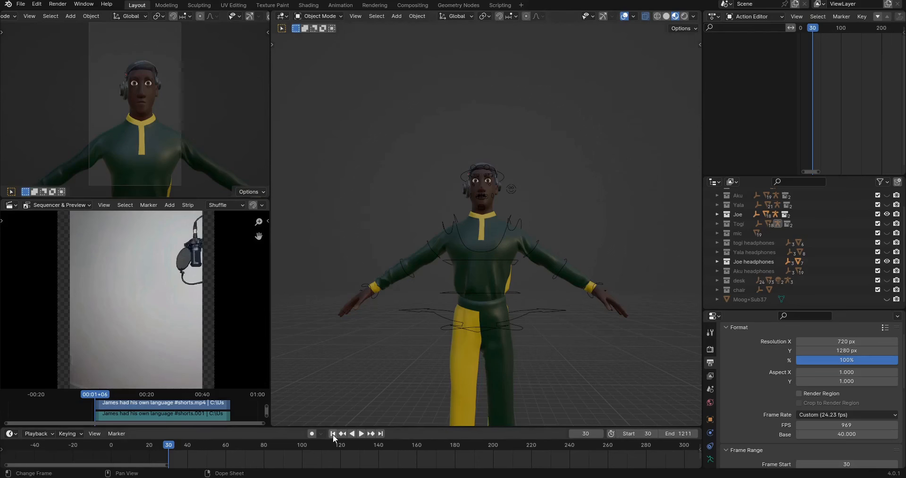
left_click(287, 446)
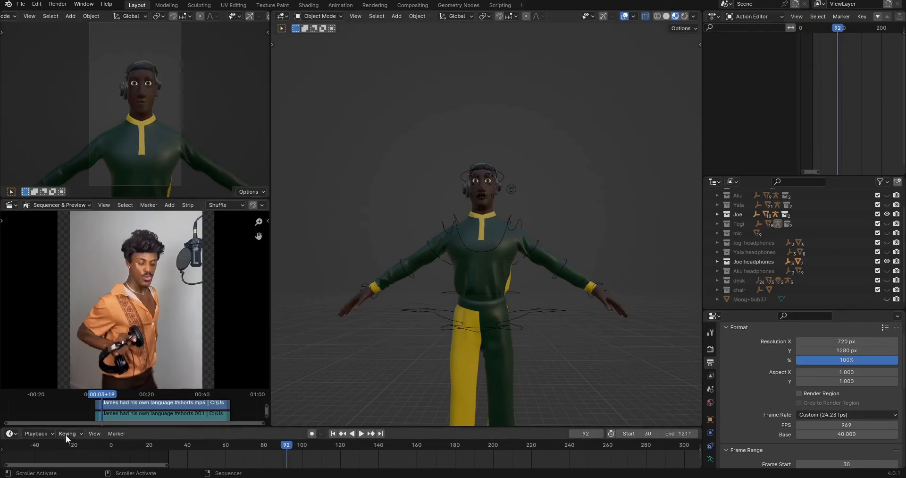
Step: Set the active keying set to Location, Rotation & Scale and enable auto keying
left_click(77, 433)
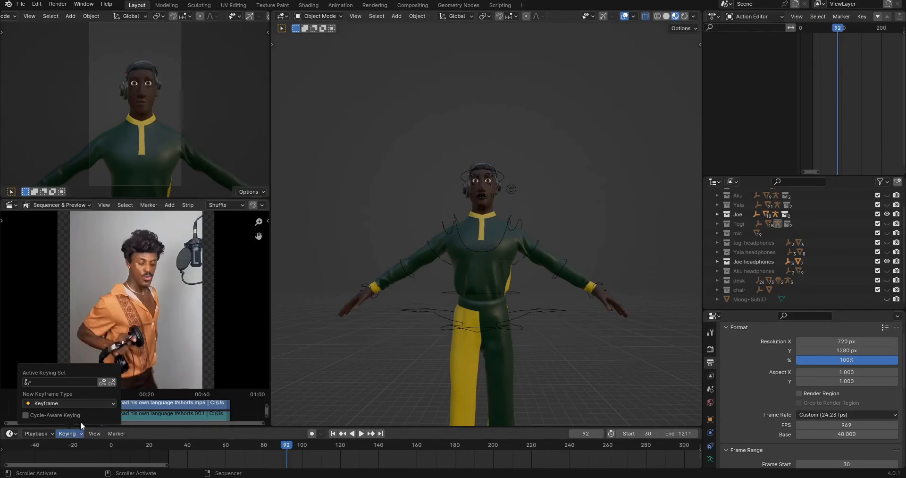
mouse_move(55, 432)
left_click(76, 382)
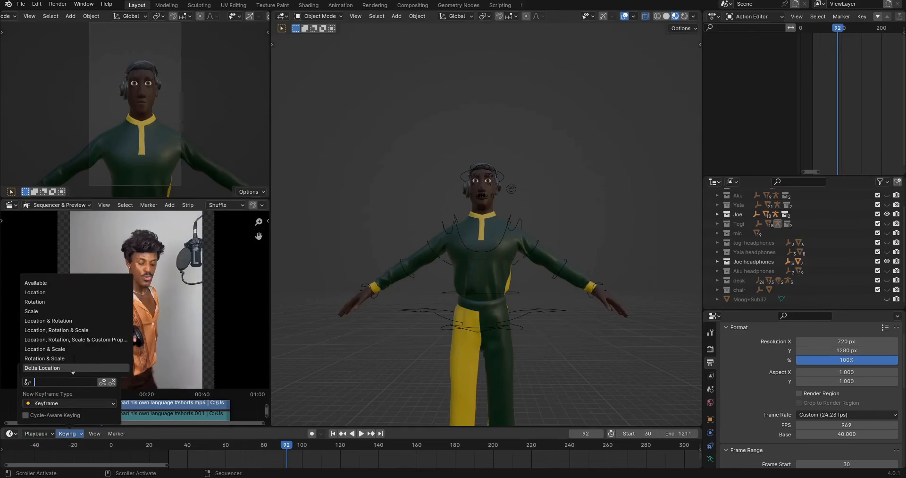
left_click(64, 329)
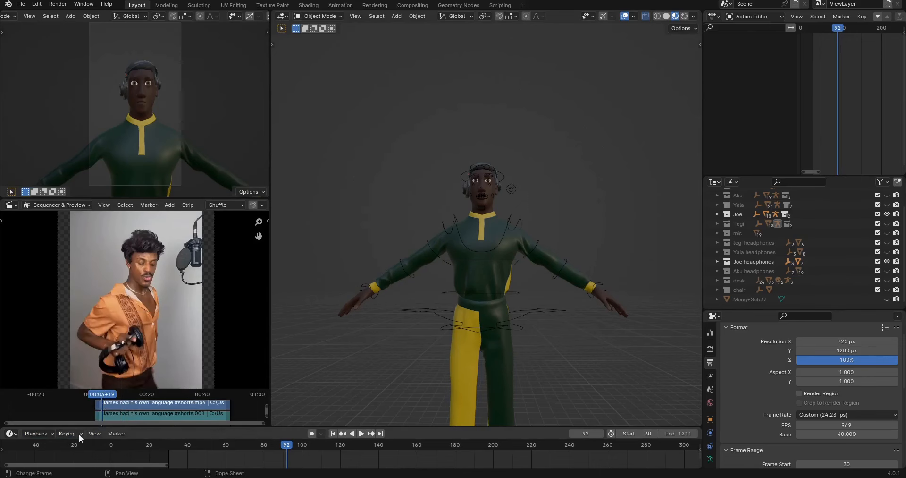
left_click(312, 434)
Step: Set the current frame to 1 with Joe's whole body in view
middle_click_drag(572, 198, 546, 139)
scroll(549, 252, "down", 2)
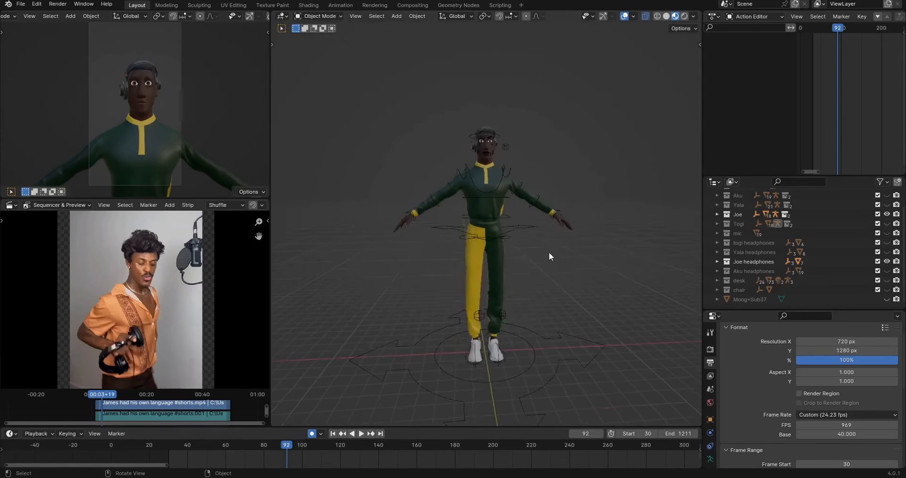
scroll(549, 252, "down", 1)
mouse_move(548, 257)
middle_mouse_down()
mouse_move(518, 262)
mouse_move(538, 264)
middle_mouse_up()
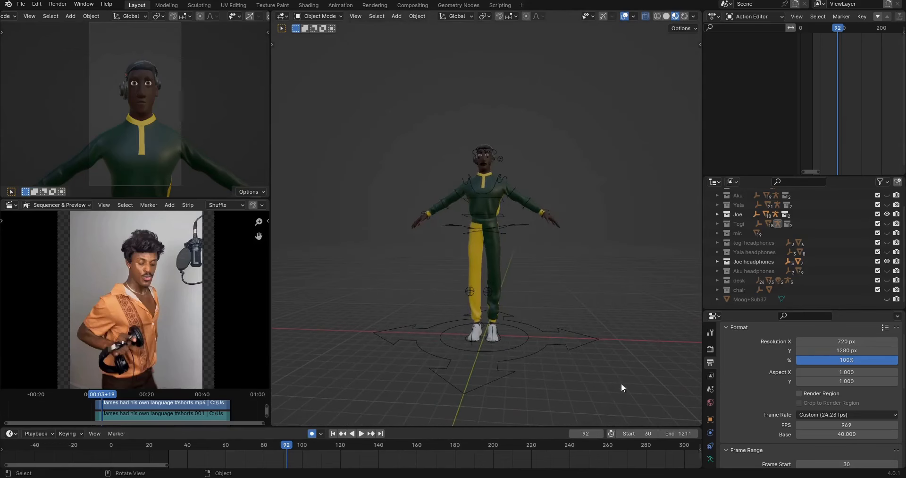
left_click(584, 433)
type("1")
key("Return")
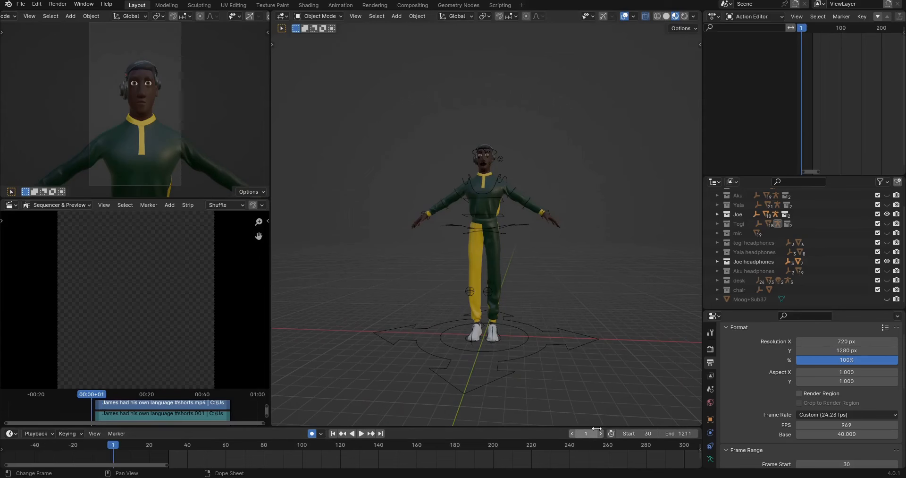
Step: Select Joe's rig, switch it to Pose Mode, and frame the head and face controls
left_click(520, 224)
scroll(519, 226, "up", 3)
key("ctrl+Tab")
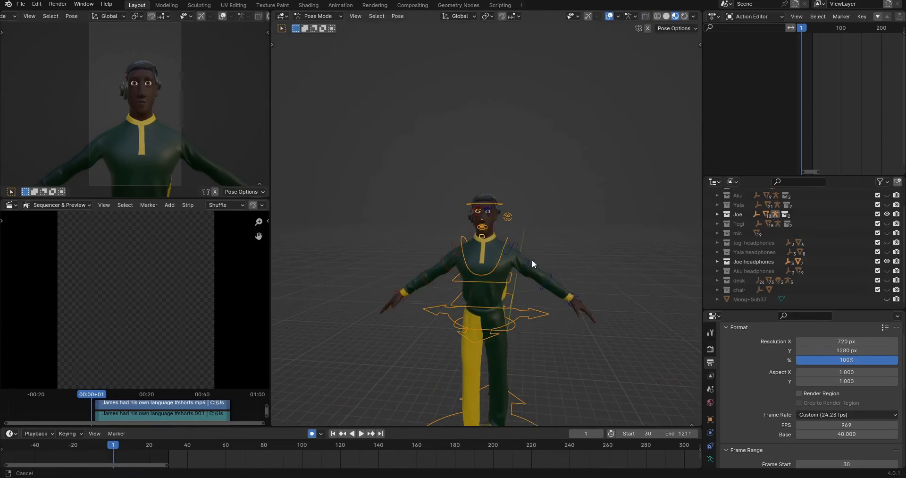
scroll(530, 216, "up", 3)
middle_click_drag(531, 259, 538, 223, "shift")
scroll(539, 237, "up", 2)
mouse_move(538, 223)
middle_mouse_down()
mouse_move(528, 222)
mouse_move(560, 217)
mouse_move(568, 227)
mouse_move(557, 218)
mouse_move(550, 228)
middle_mouse_up()
scroll(556, 219, "up", 2)
scroll(561, 224, "down", 2)
scroll(561, 231, "up", 1)
scroll(579, 223, "up", 2)
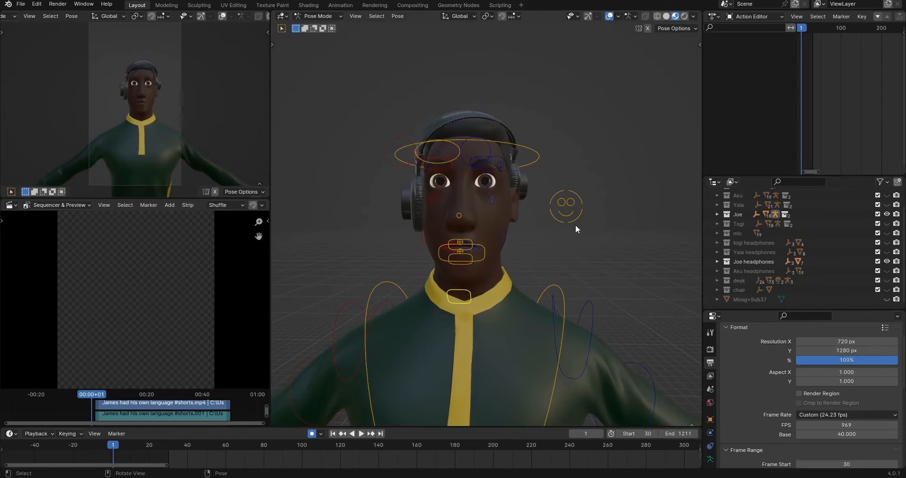
Step: Select the smiley face control beside Joe's head and examine its transform values and bone custom properties
left_click(576, 224)
key("n")
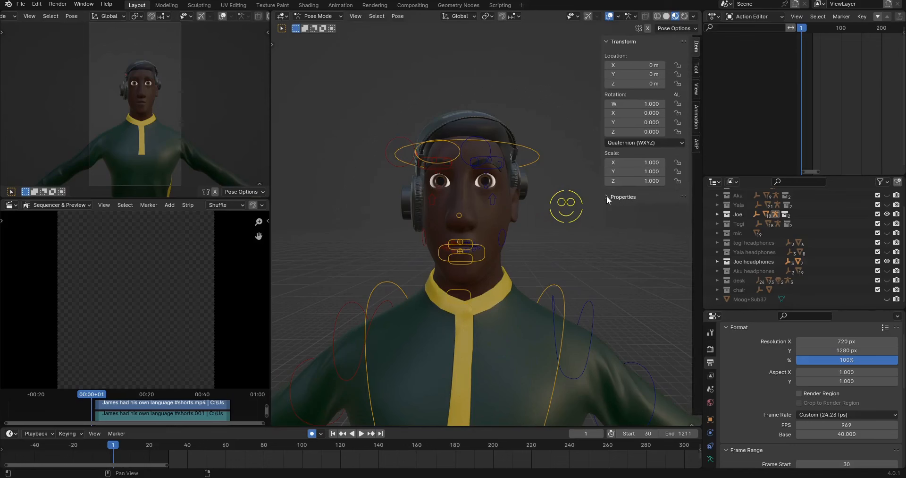
left_click(695, 69)
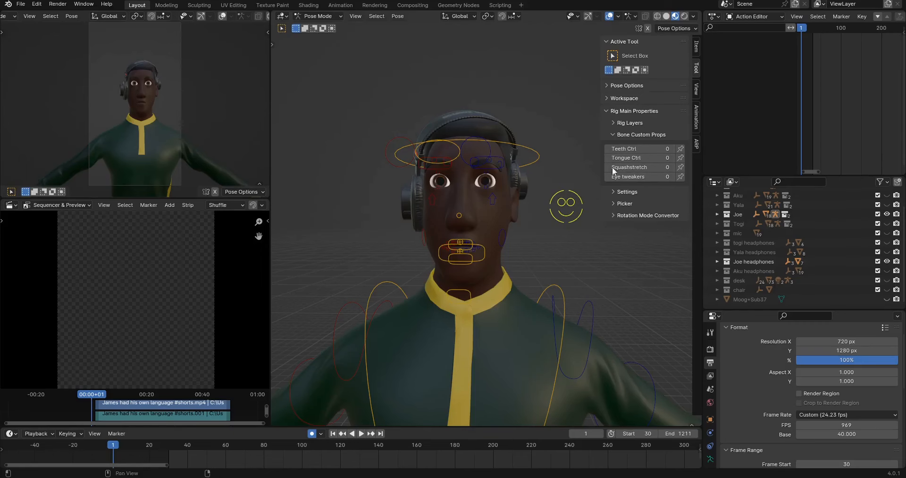
key("n")
Step: Set Curve Ctrl to 1 in the bone custom properties of Joe's left hand control
middle_click_drag(591, 252, 590, 227, "ctrl")
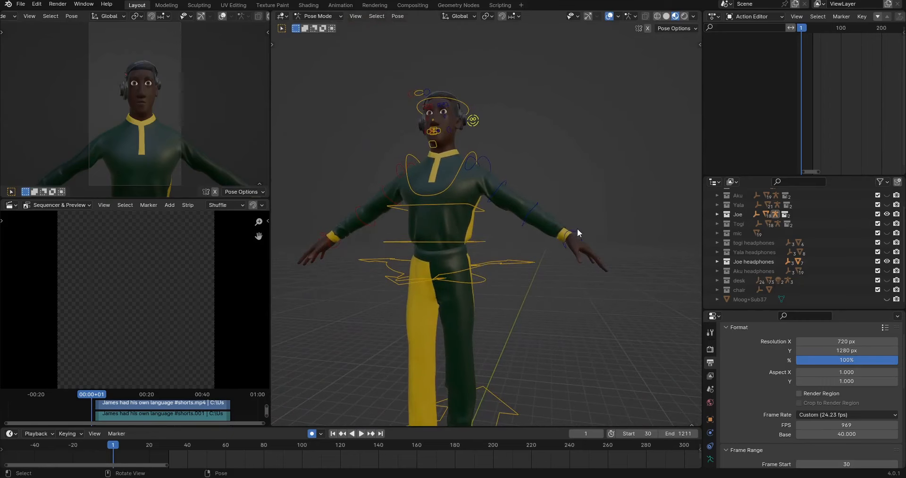
left_click(577, 231)
key("n")
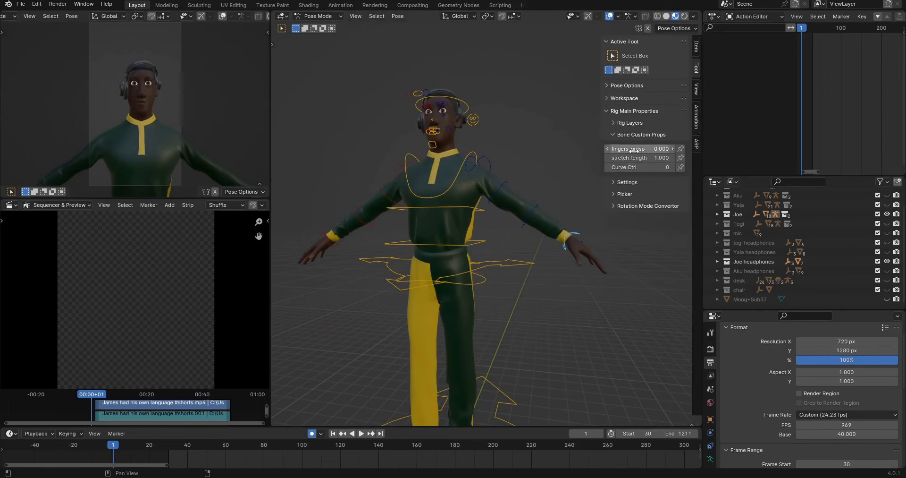
double_click(662, 168)
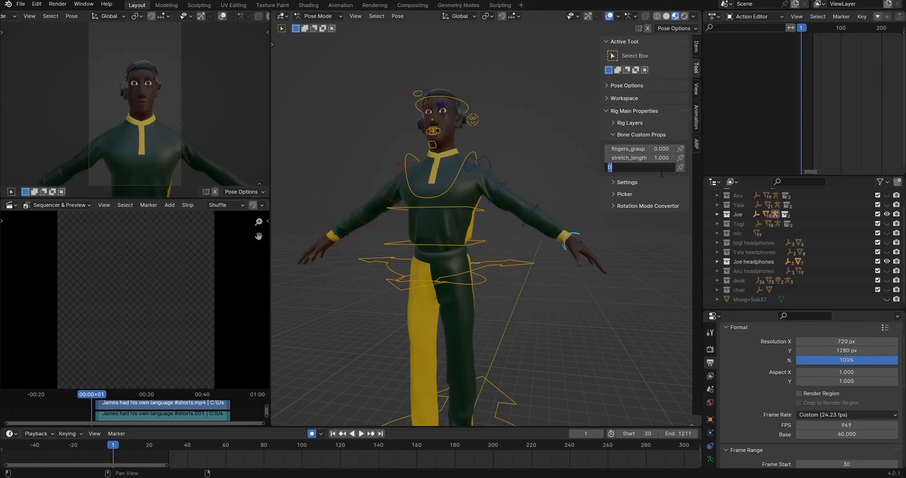
type("1")
key("Return")
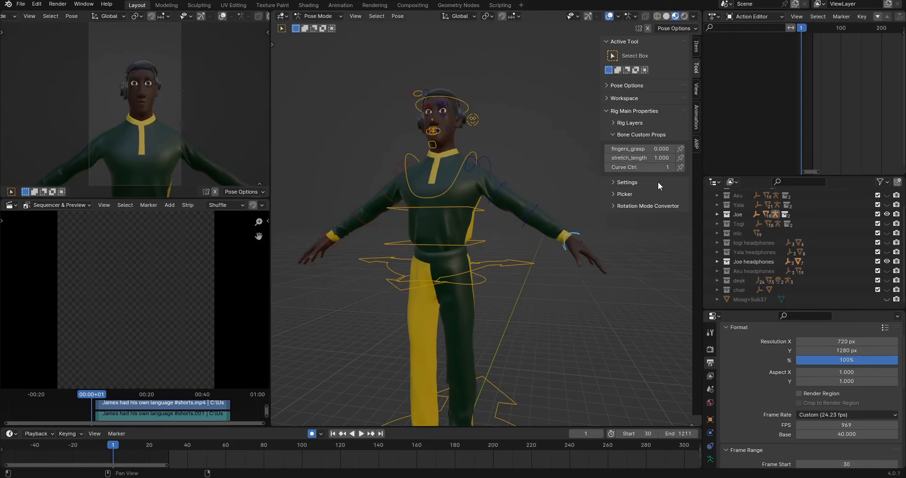
Step: Set Curve Ctrl to 1 in the bone custom properties of Joe's right hand control
middle_click_drag(517, 217, 393, 260)
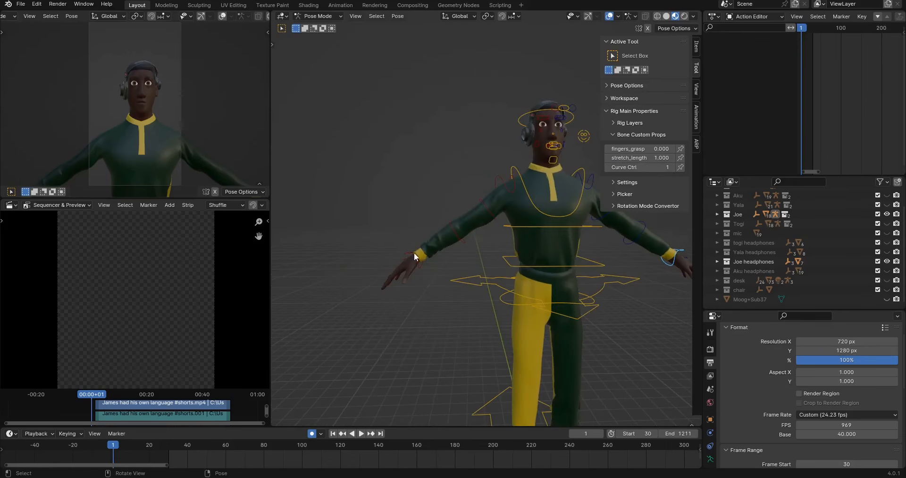
double_click(663, 167)
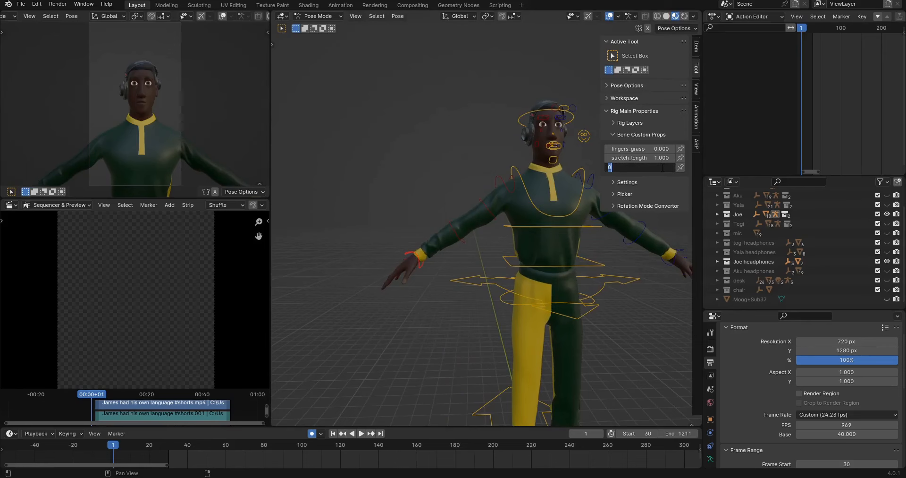
type("1")
key("Return")
middle_click_drag(477, 279, 488, 202)
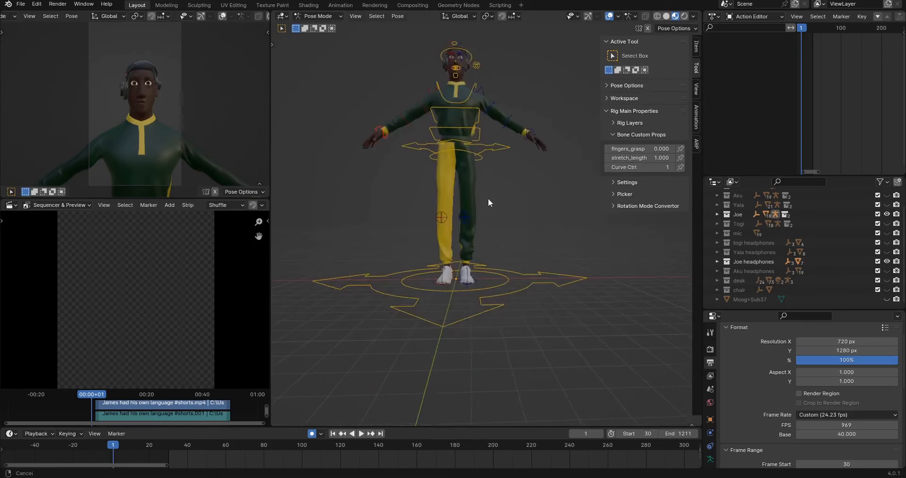
Step: Select Joe's left foot and left knee pole controls to examine their bone custom properties, including Curve Ctrl
scroll(487, 202, "up", 3)
left_click(469, 306)
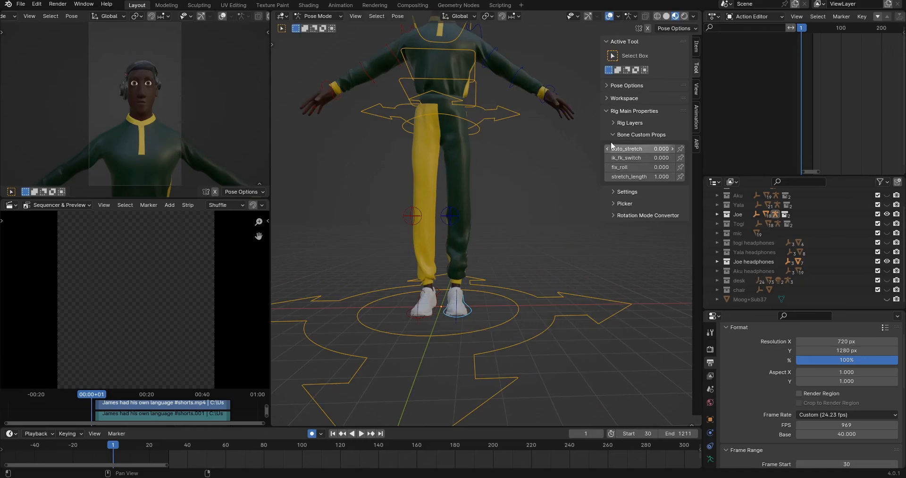
left_click(449, 216)
left_click(647, 158)
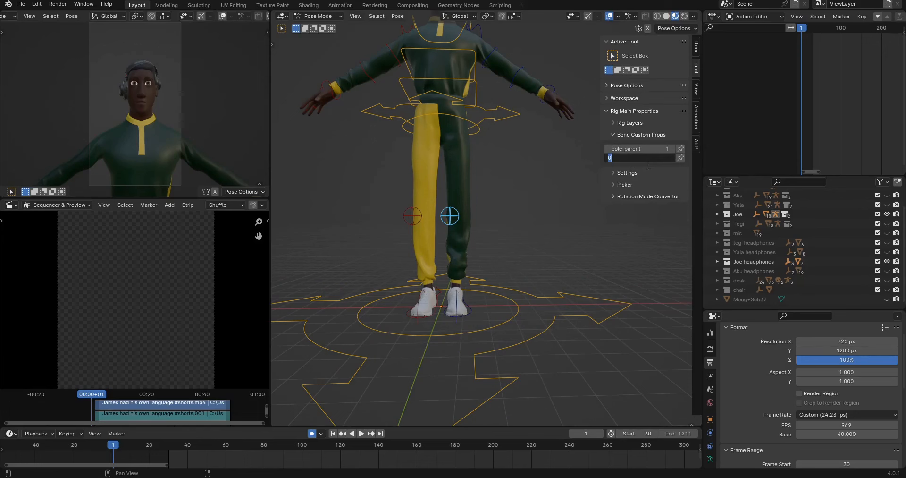
key("Escape")
Step: Set Curve Ctrl to 1 in the bone custom properties of Joe's right knee pole control
left_click(413, 216)
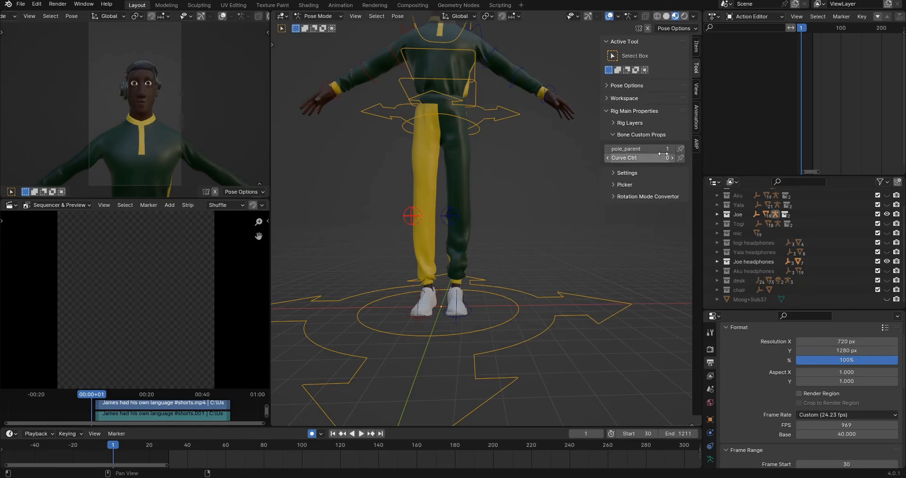
left_click(663, 156)
type("1")
key("Return")
Step: Keyframe Location, Rotation & Scale for all of Joe's rig controls at frame 1
key("n")
scroll(440, 306, "down", 4)
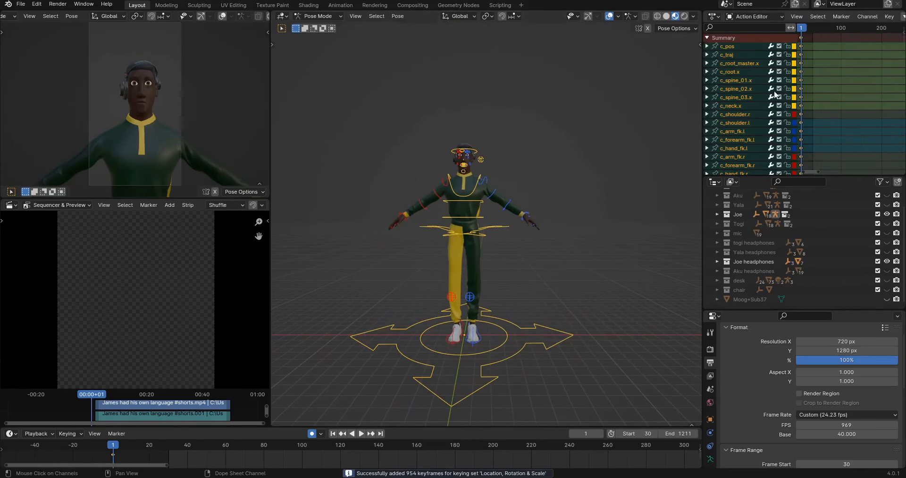
scroll(810, 79, "down", 2)
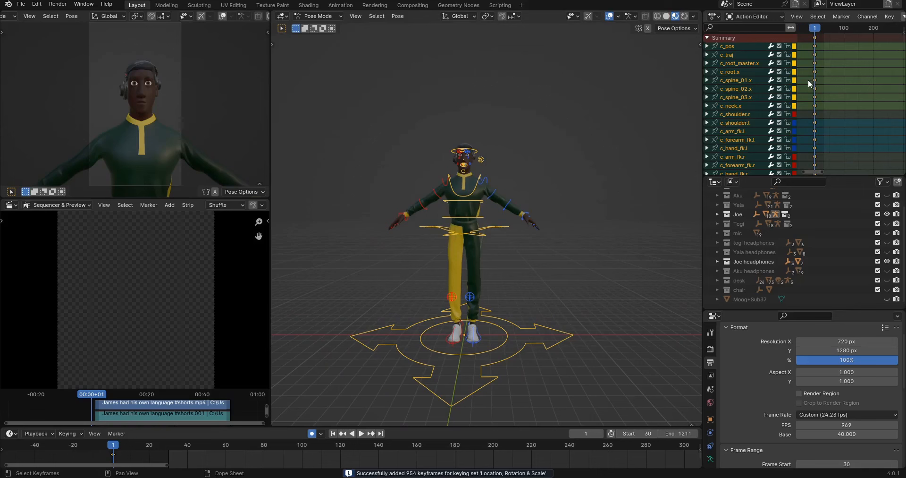
scroll(815, 102, "down", 2)
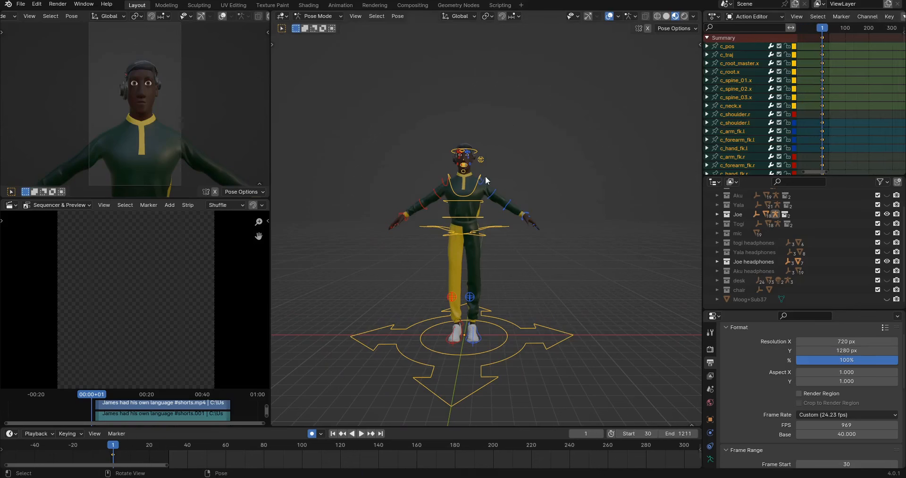
Step: Go to start frame 30 and keyframe Location, Rotation & Scale for all of Joe's rig controls
left_click(333, 432)
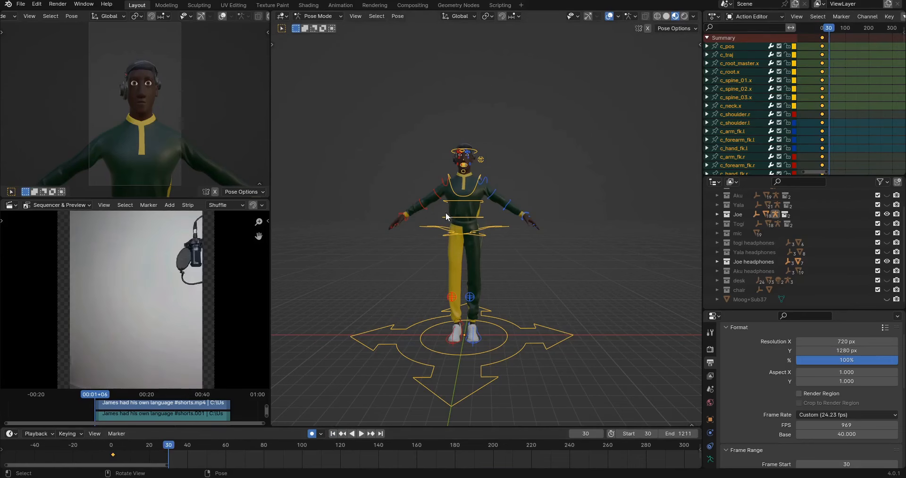
scroll(504, 199, "up", 1)
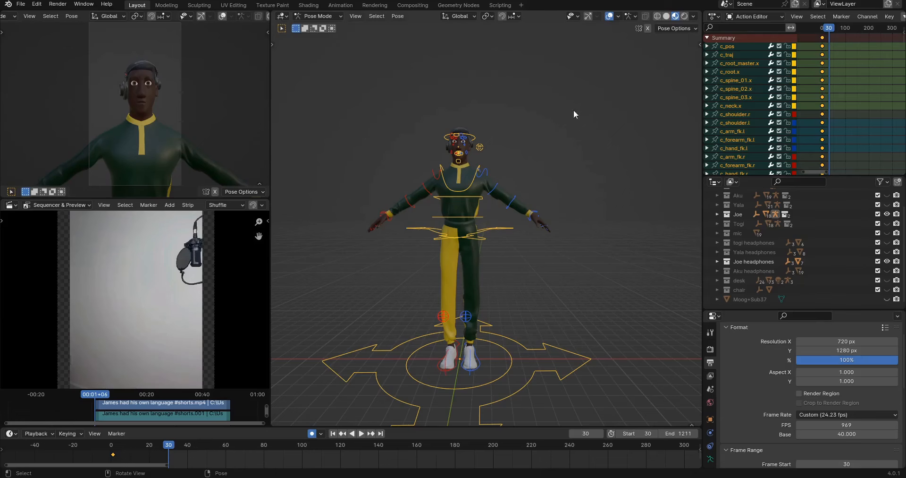
key("i")
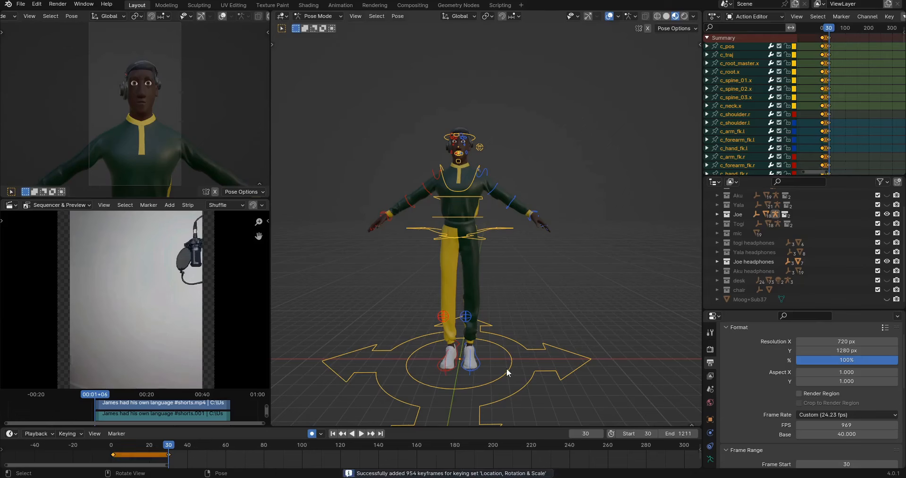
Step: Select the ring control around Joe's feet and the outer arrow control in turn to compare them
middle_click_drag(519, 208, 547, 222)
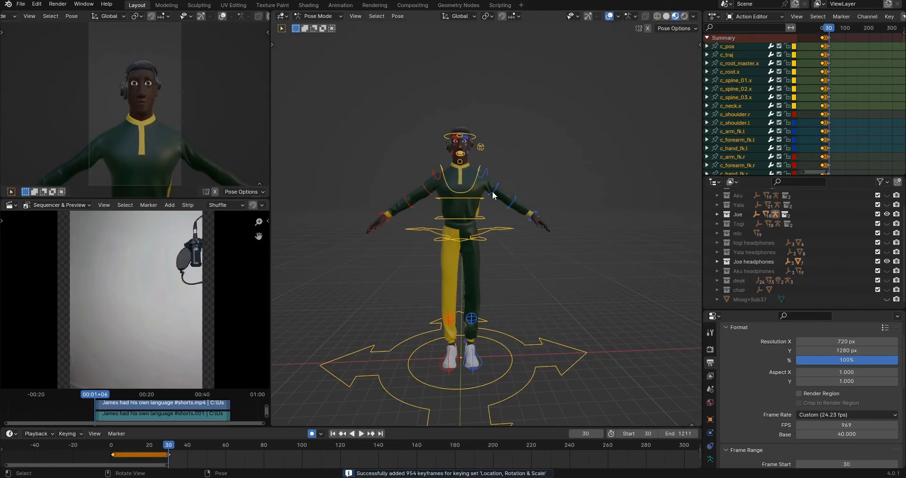
middle_click_drag(550, 250, 530, 304)
left_click(502, 328)
scroll(466, 282, "up", 2)
scroll(531, 305, "down", 2)
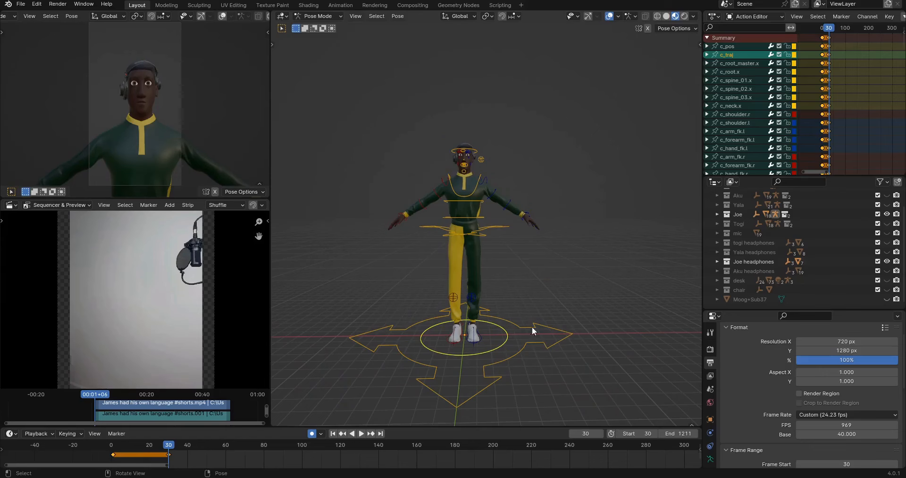
left_click(527, 327)
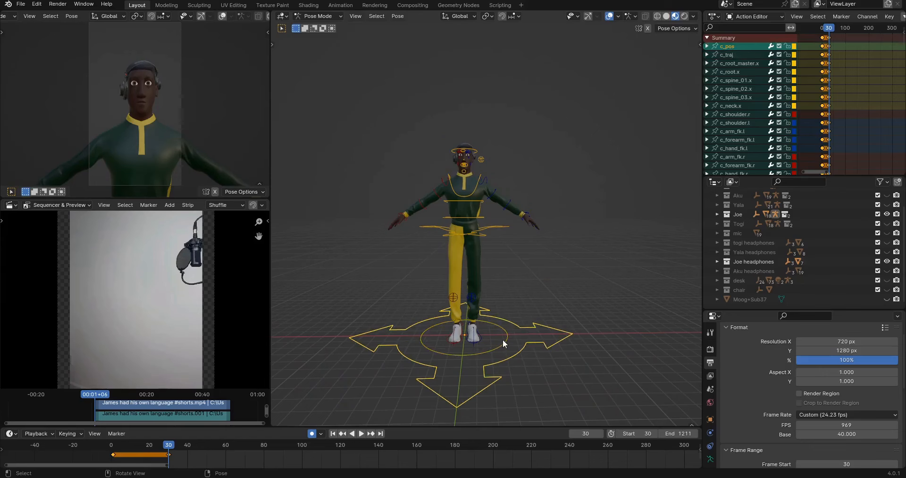
Step: Move the ring control around Joe's feet back along the Y axis and sideways along the X axis
middle_click_drag(517, 307, 472, 322)
left_click(502, 326)
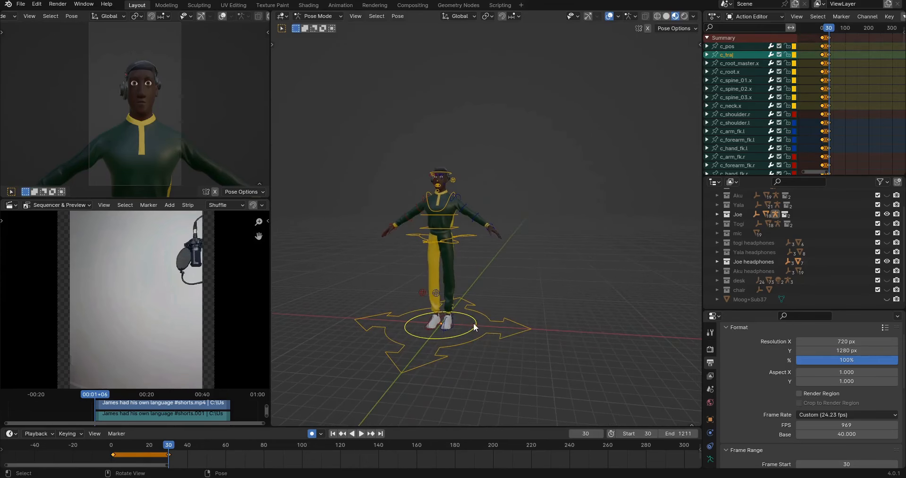
key("g")
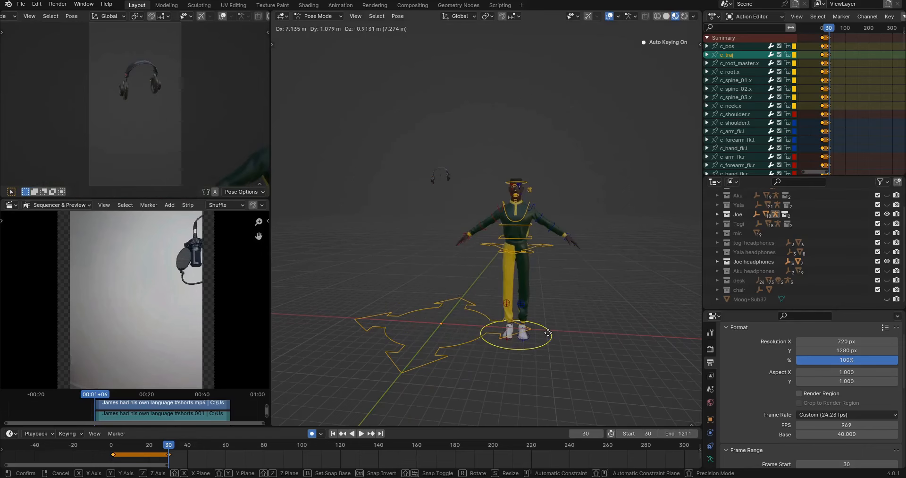
key("y")
left_click(537, 300)
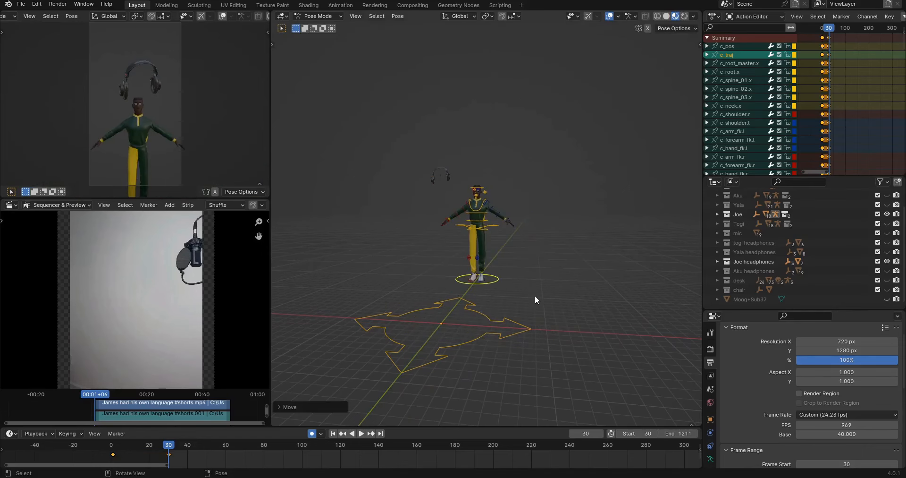
key("g")
key("x")
left_click(628, 304)
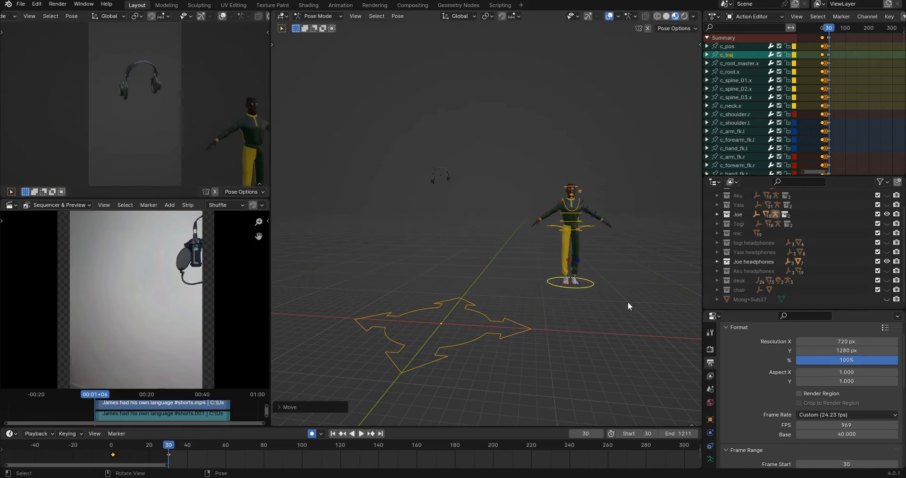
Step: Rotate Joe's ring control about the Z axis so that he turns toward the middle of the scene
scroll(631, 271, "up", 3)
key("r")
key("z")
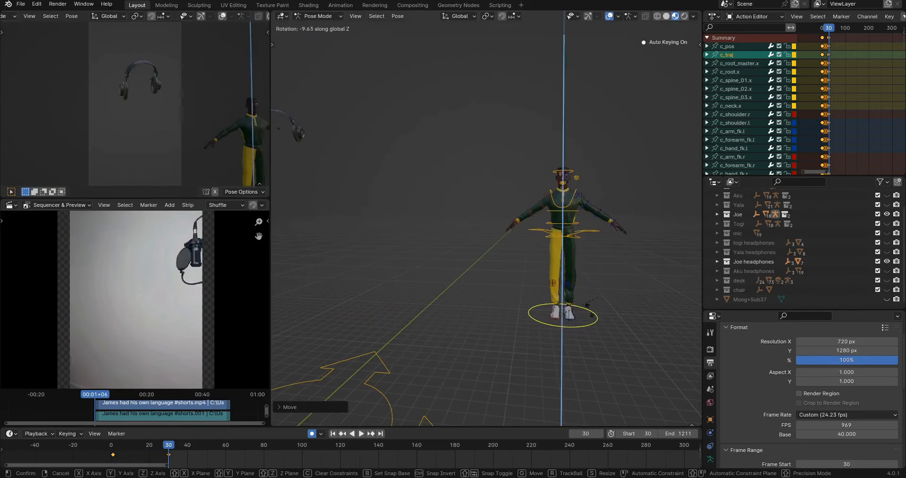
left_click(546, 278)
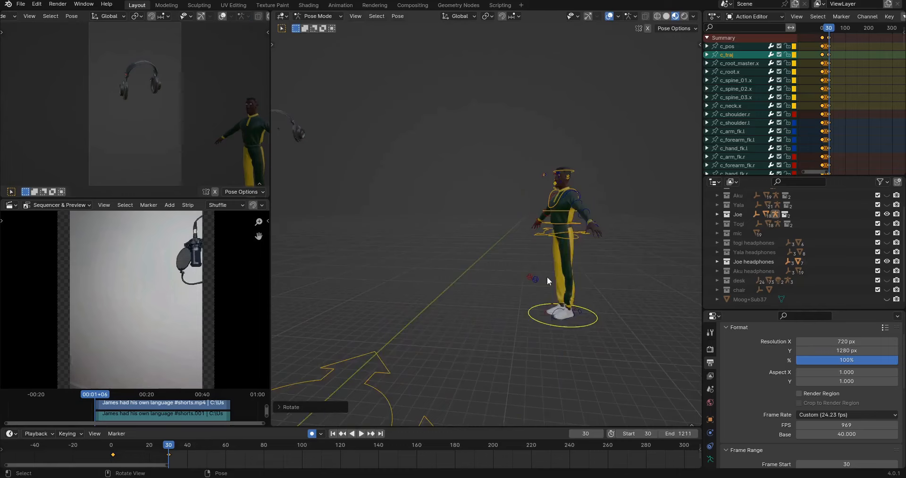
Step: Select Joe's head control, then play and scrub the reference video around frame 100 to examine the actor's pose
middle_click_drag(547, 278, 480, 237)
scroll(480, 236, "up", 3)
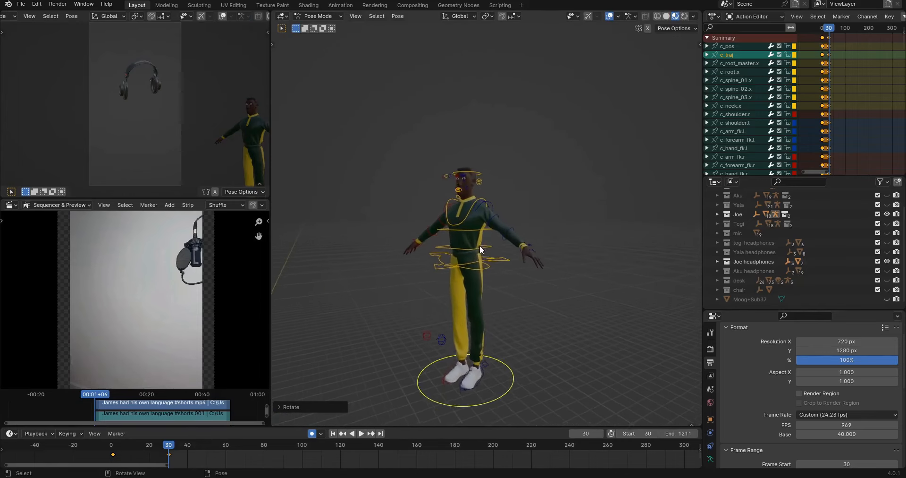
left_click(474, 178)
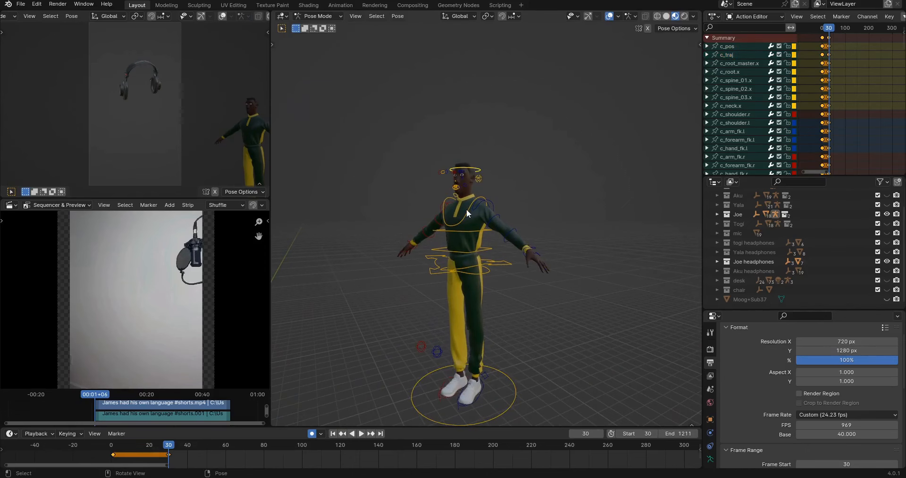
middle_click_drag(420, 212, 454, 217)
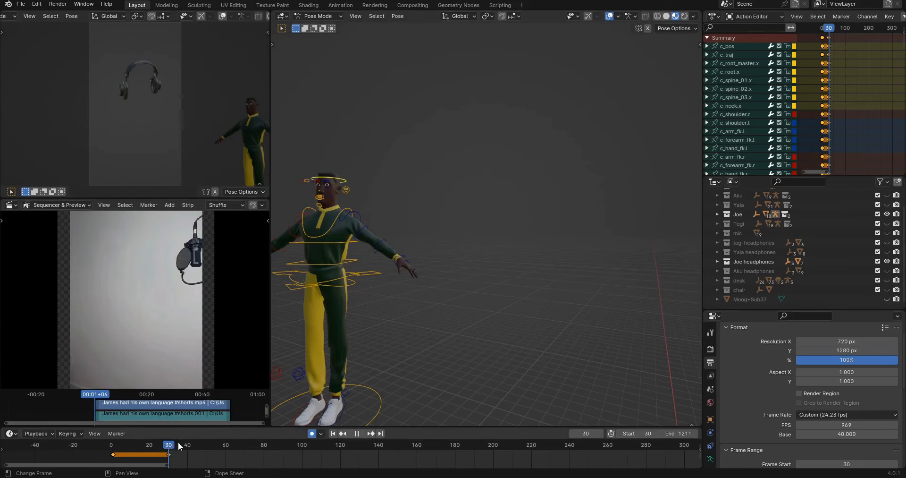
key("space")
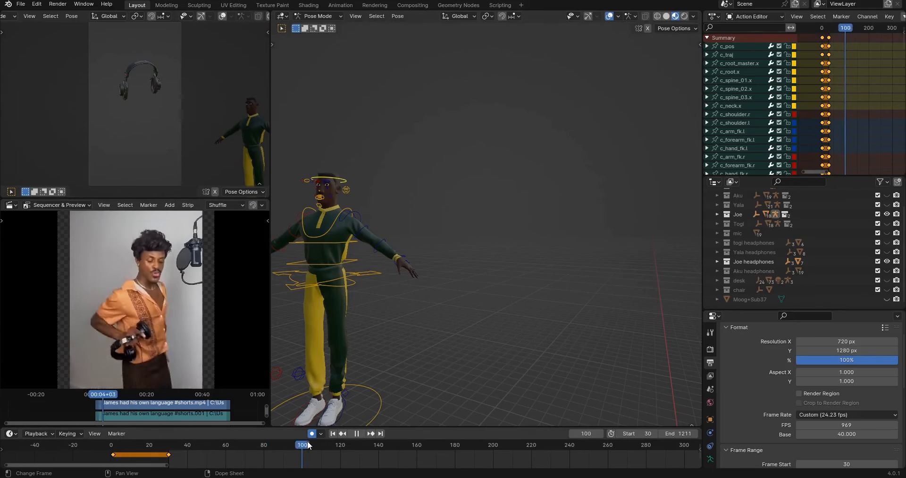
left_click_drag(426, 430, 404, 433)
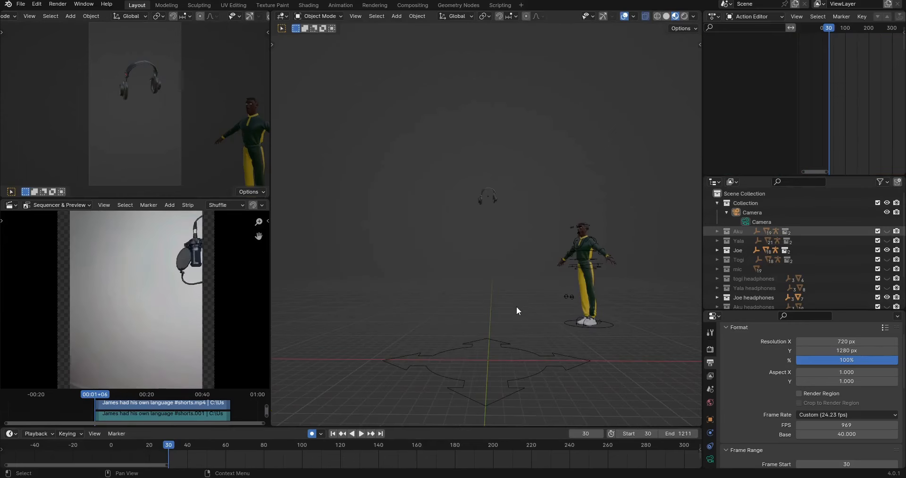
Step: Show the Aku collection and remove the character's pink top
middle_click_drag(483, 293, 494, 298)
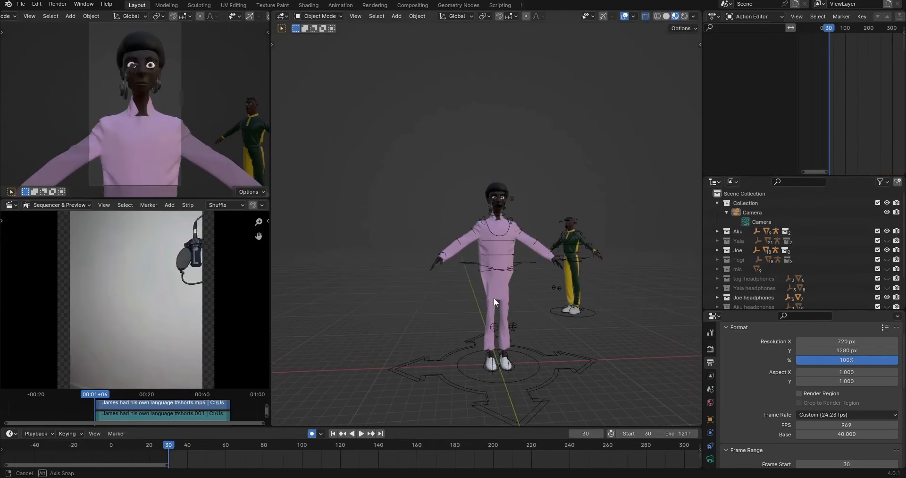
left_click(516, 234)
key("Delete")
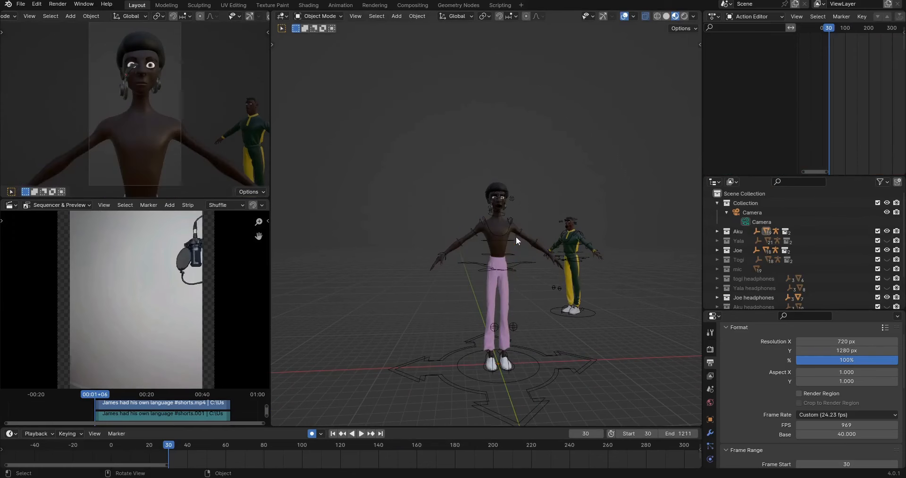
Step: Hide the Joe headphones collection in the viewport
scroll(505, 279, "up", 4)
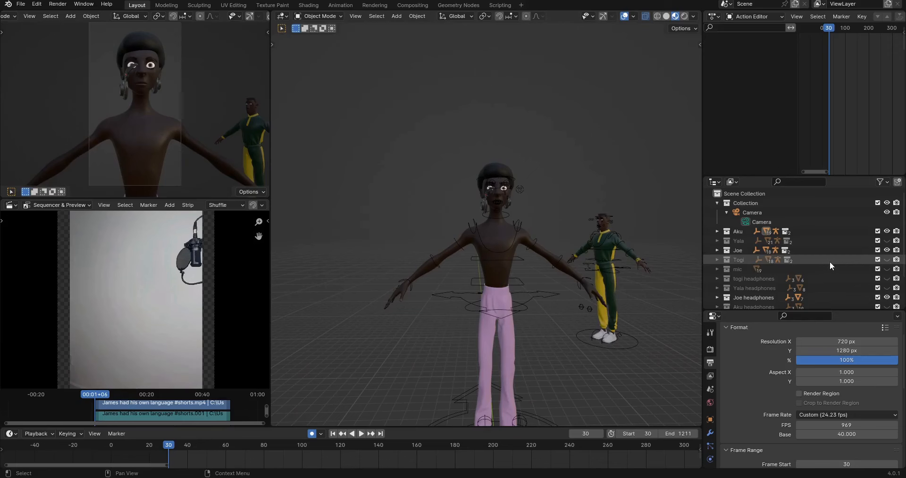
left_click(887, 297)
scroll(524, 307, "down", 3)
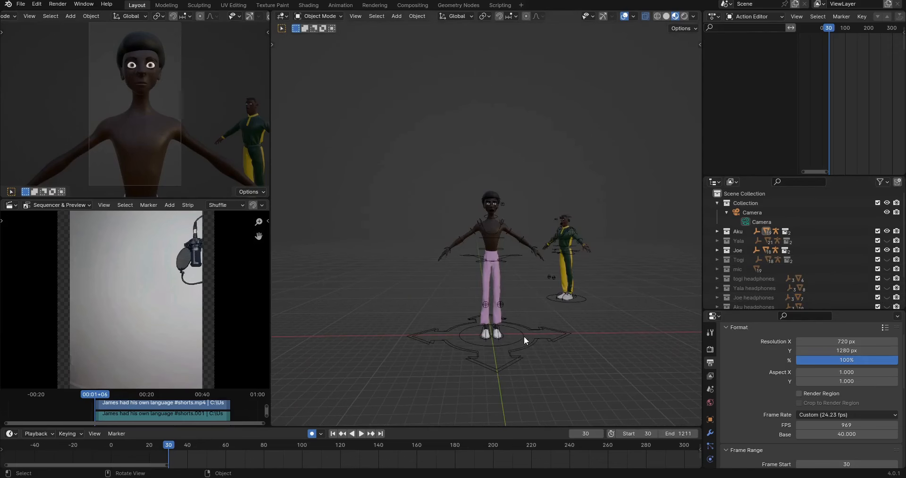
Step: Switch Aku's rig to Pose Mode and move the ring control at the feet back about 20.8 m along the Y axis
left_click(524, 336)
key("ctrl+Tab")
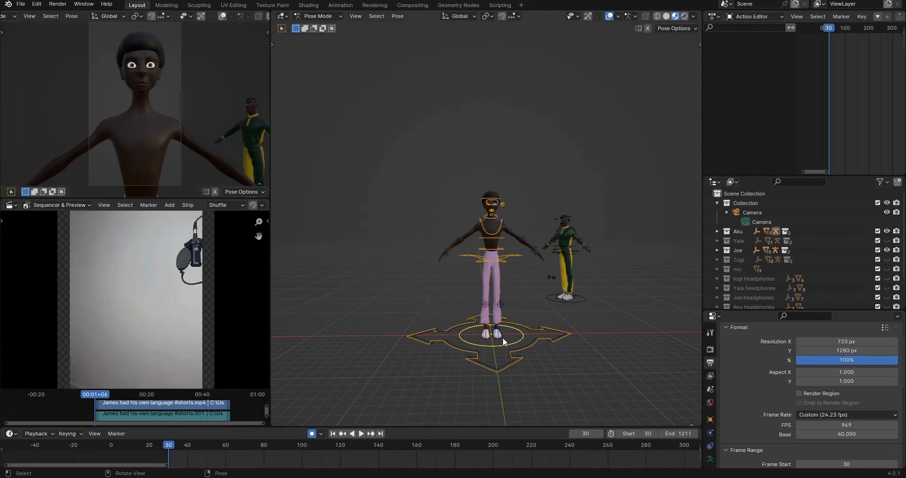
middle_click_drag(503, 337, 549, 349)
key("g")
key("y")
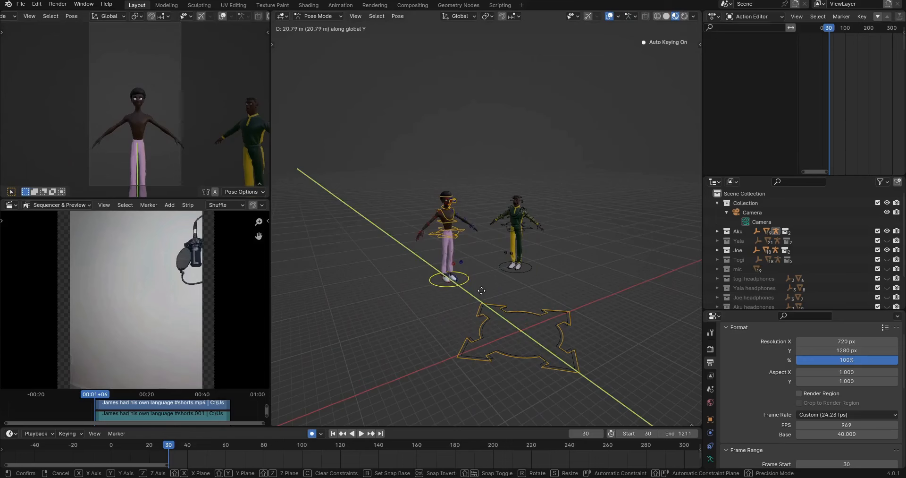
left_click(483, 291)
scroll(563, 285, "up", 2)
middle_click_drag(563, 284, 547, 278)
scroll(548, 293, "up", 4)
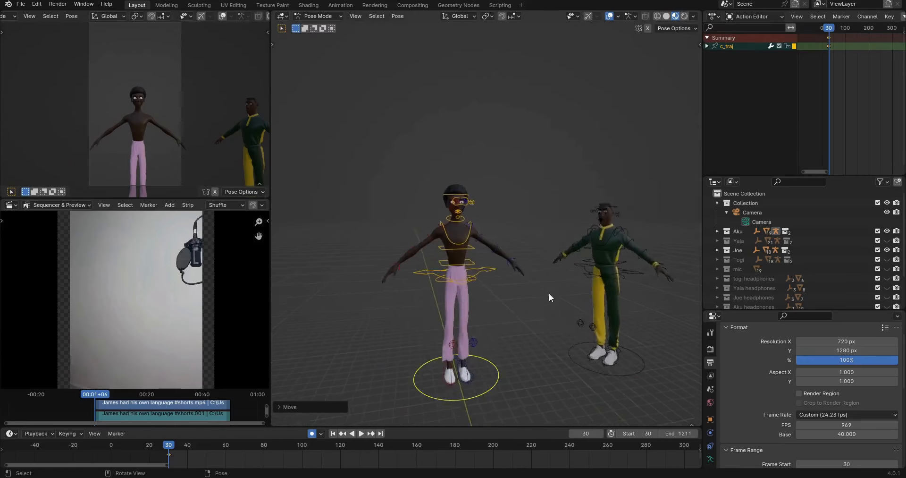
middle_click_drag(530, 310, 531, 291, "shift")
middle_click_drag(531, 291, 522, 298)
scroll(526, 276, "down", 3)
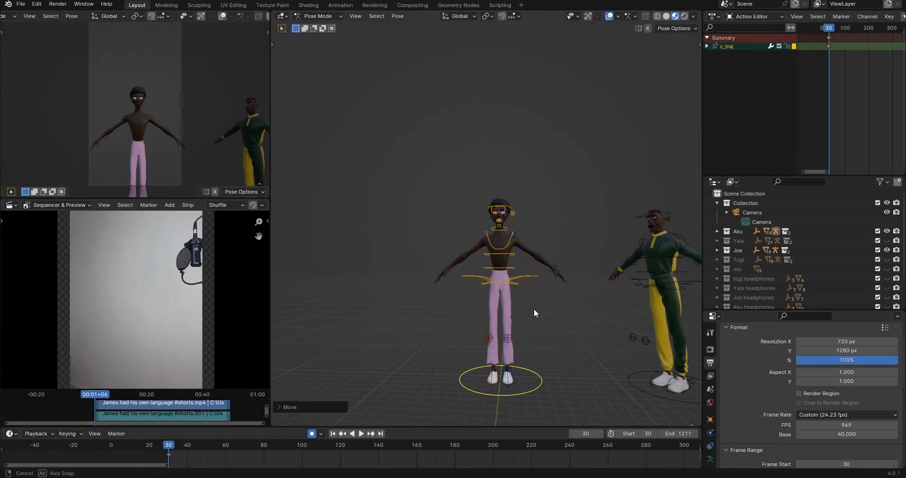
Step: Return Aku's rig to Object Mode and add a camera at the scene origin
key("ctrl+Tab")
scroll(533, 314, "down", 4)
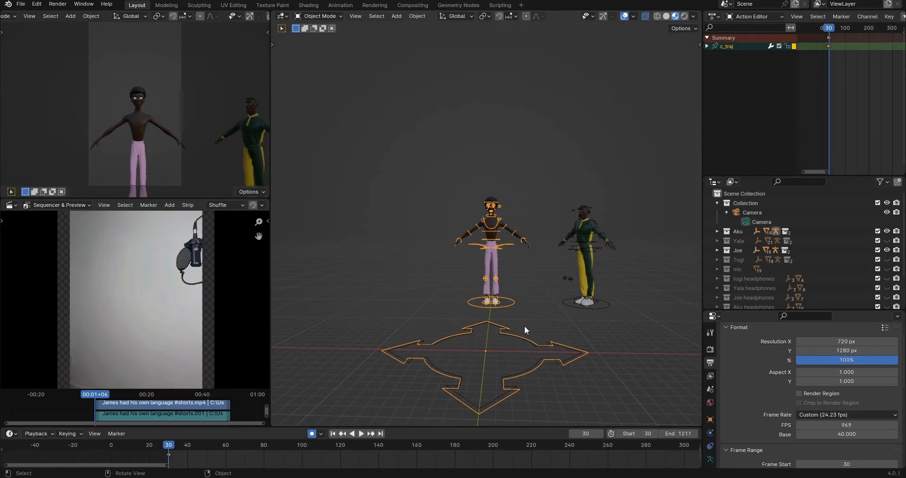
middle_click_drag(505, 328, 491, 346)
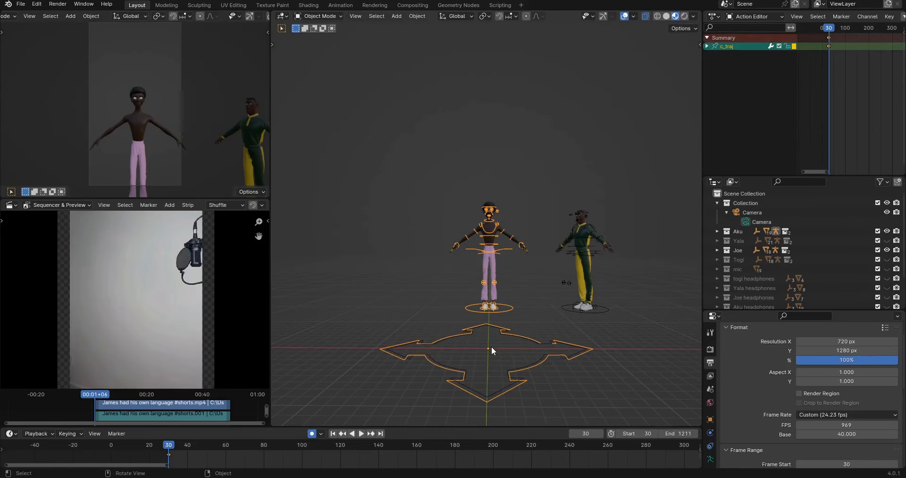
key("shift+a")
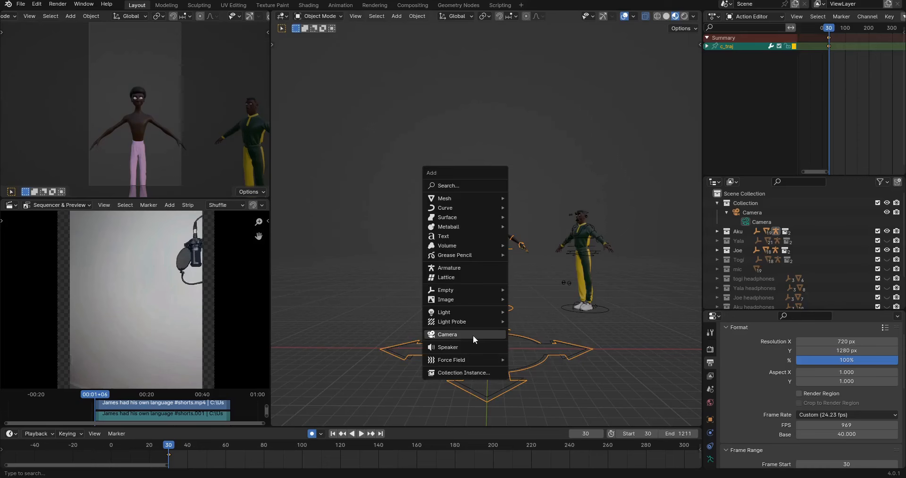
left_click(472, 337)
middle_click_drag(522, 347, 460, 368)
scroll(488, 360, "up", 3)
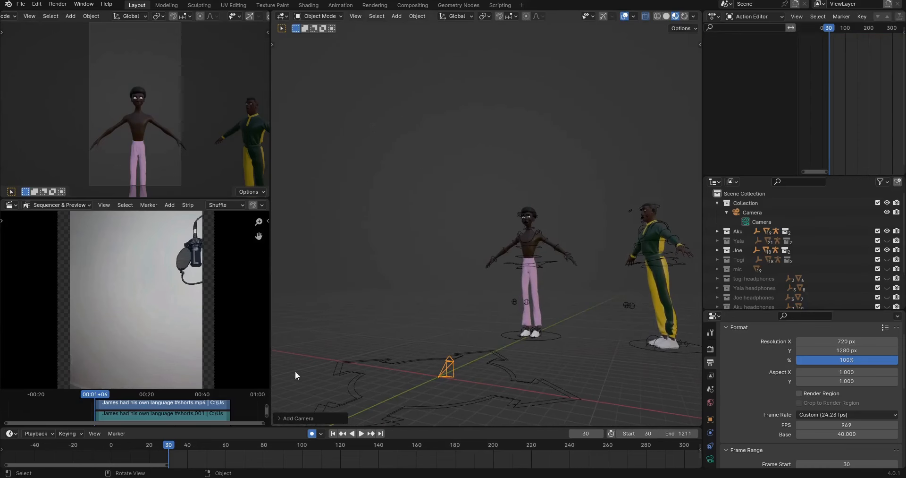
Step: Rename the newly added camera as "Aku's shotcam"
left_click(717, 202)
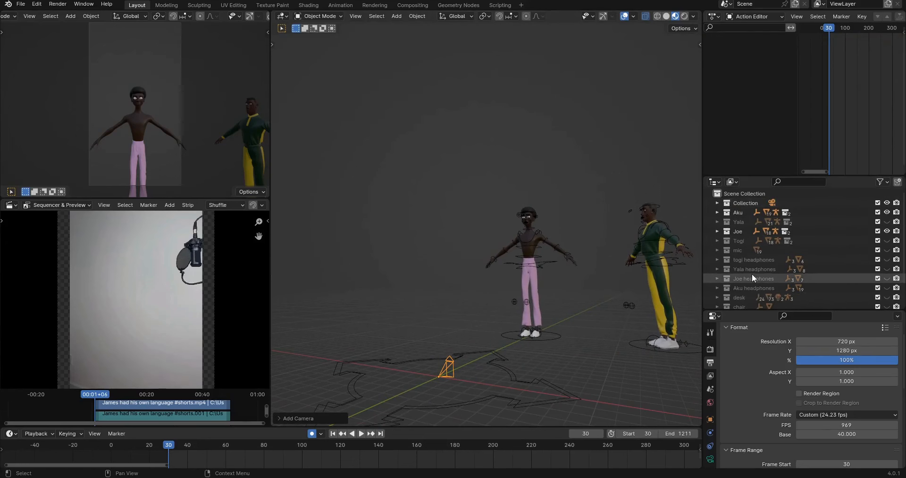
scroll(752, 274, "down", 2)
double_click(748, 294)
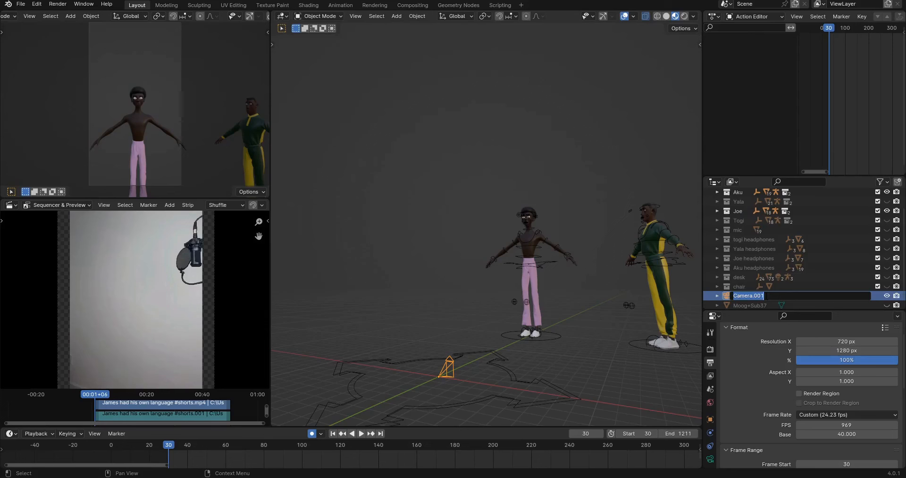
key("BackSpace")
type("Aku's shotcam")
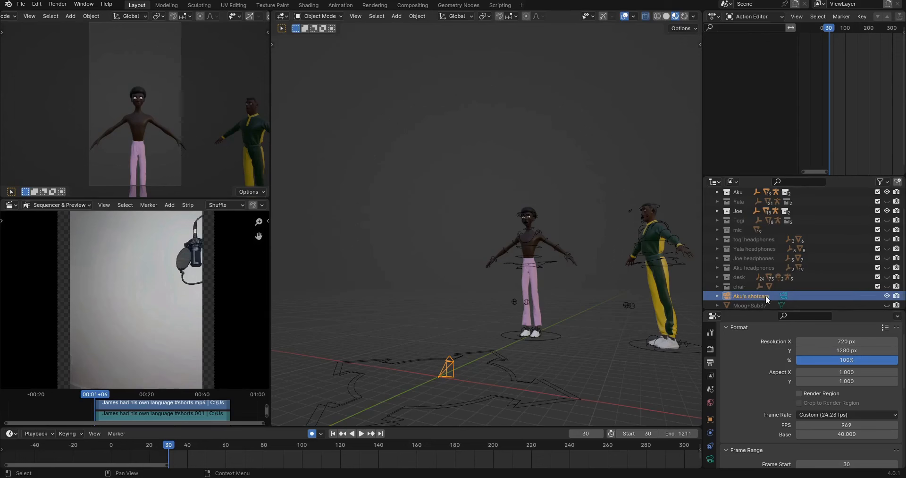
key("Return")
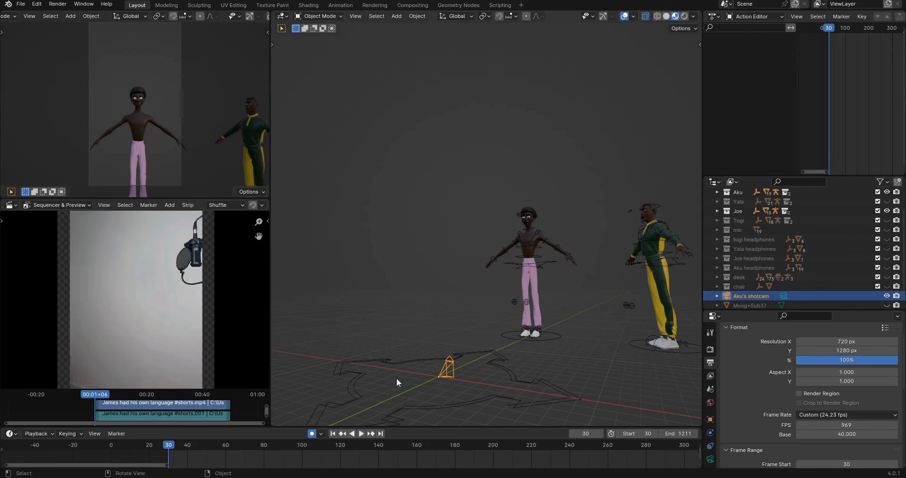
Step: Make Aku's shotcam the scene's active camera
left_click(360, 17)
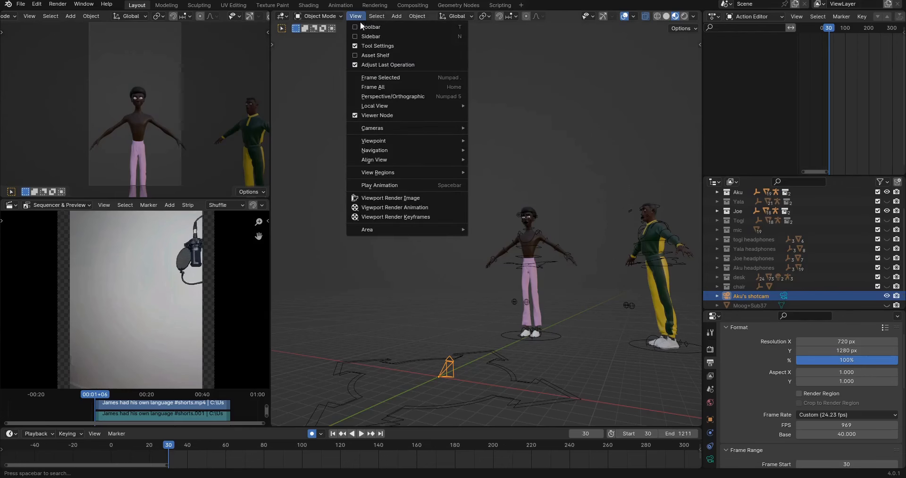
mouse_move(378, 128)
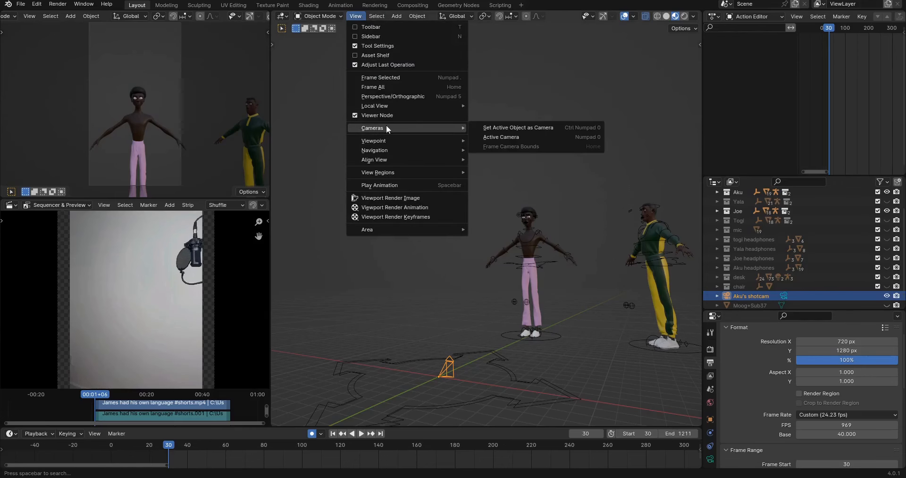
left_click(522, 128)
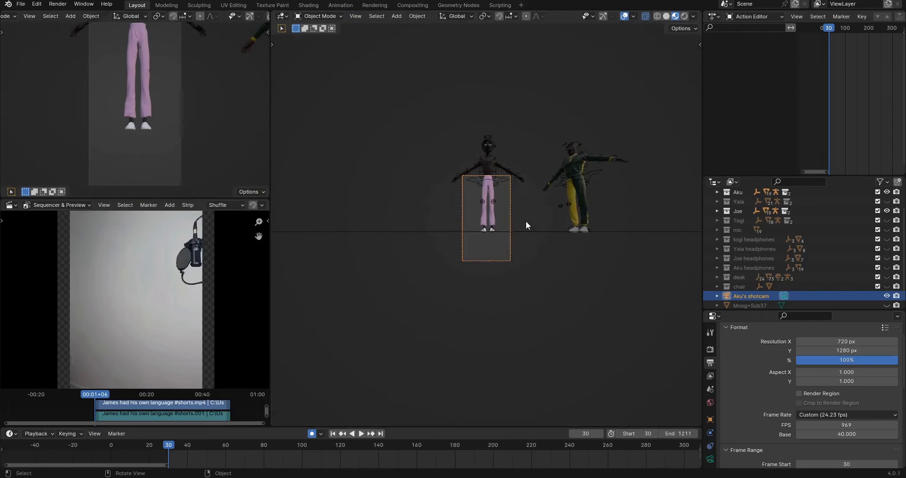
Step: Go to frame 72 and align Aku's shotcam to a front view framing Aku from above the head down to the thighs
middle_click_drag(525, 222, 472, 292)
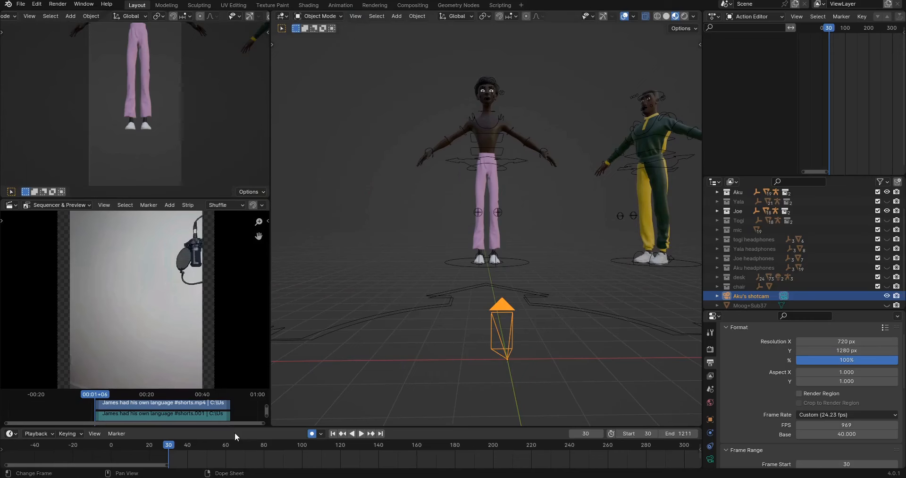
scroll(530, 264, "up", 5)
scroll(527, 197, "down", 2)
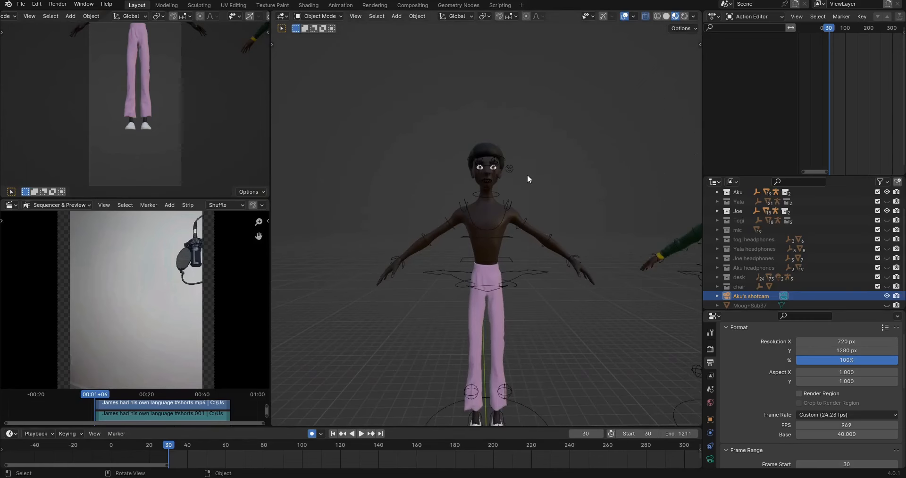
key("space")
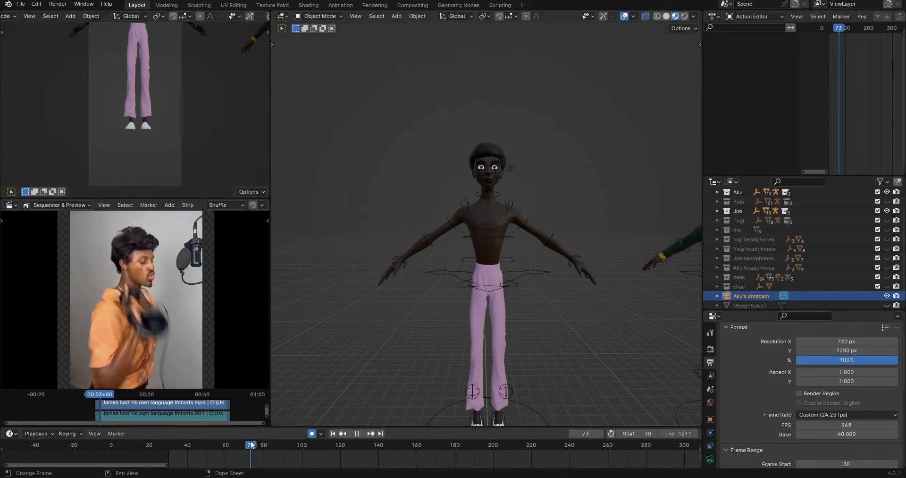
left_click(250, 444)
key("space")
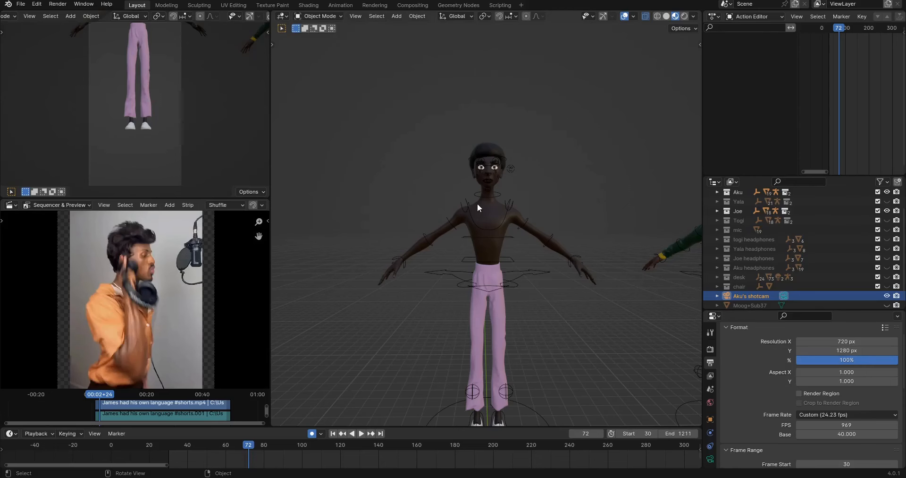
key("ctrl+KP_0")
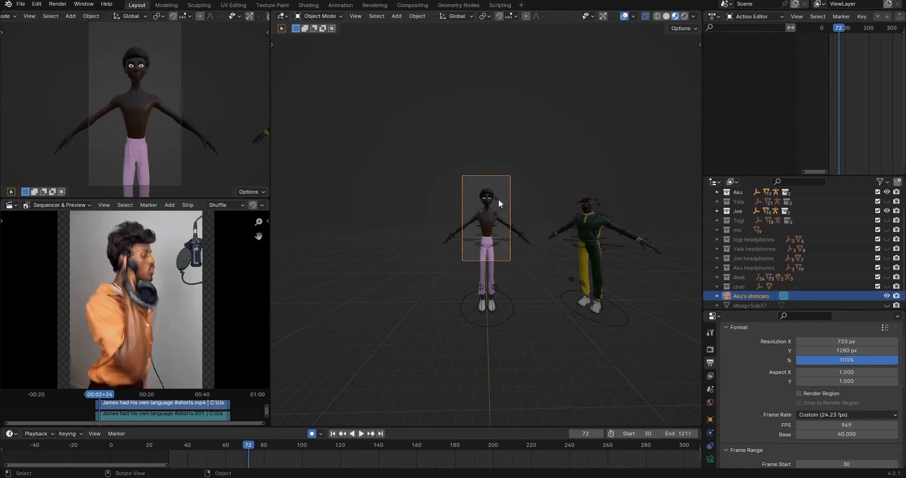
scroll(537, 194, "up", 4)
scroll(542, 177, "down", 2)
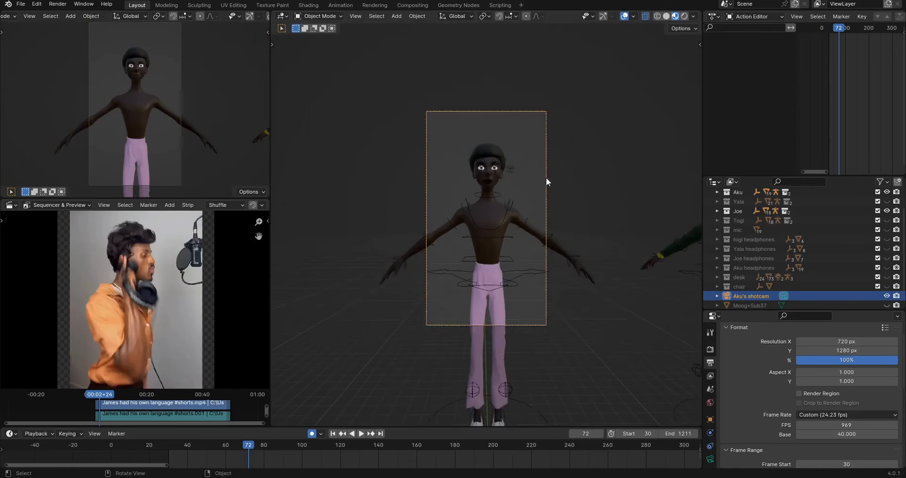
scroll(525, 169, "up", 2)
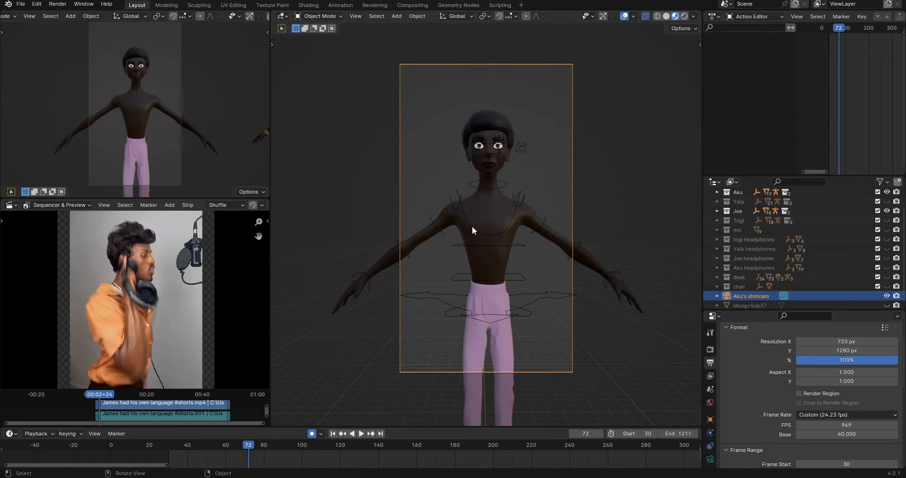
scroll(458, 203, "down", 6)
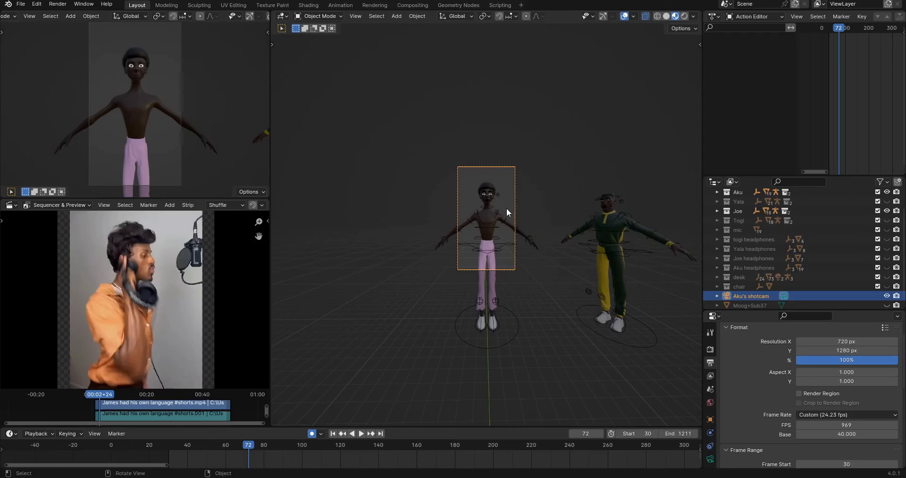
scroll(542, 209, "up", 2)
Step: Play and scrub the reference video to frame 155 and add a timeline marker there
middle_click_drag(542, 209, 515, 174)
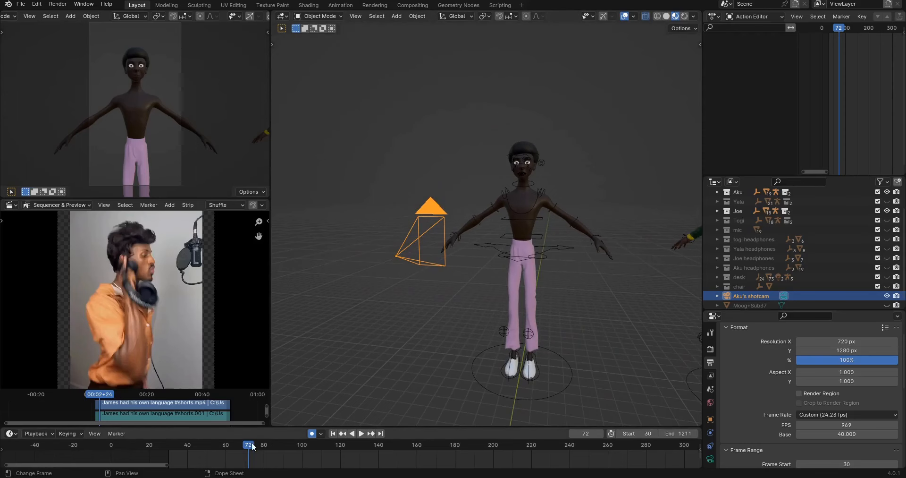
key("space")
left_click_drag(307, 443, 407, 444)
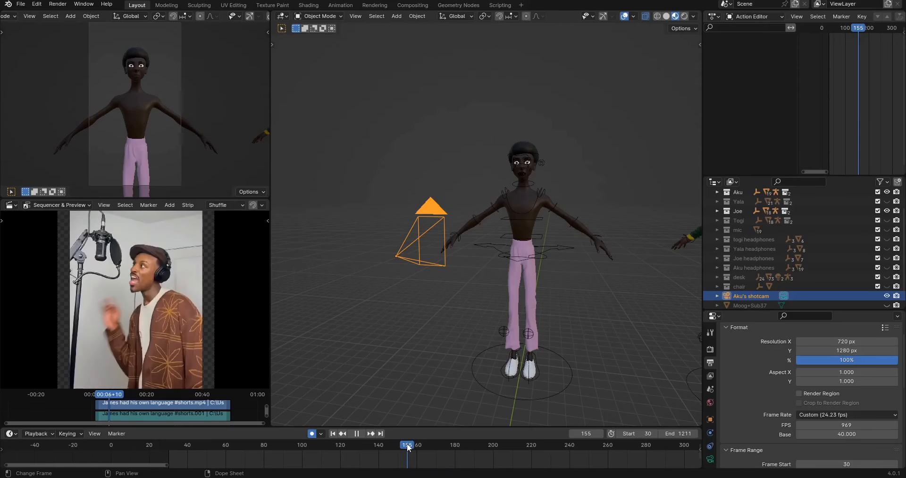
key("space")
key("m")
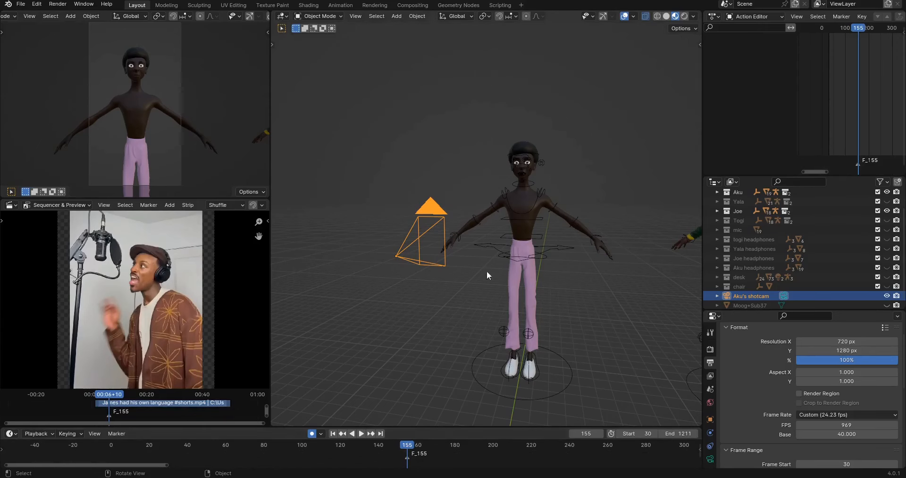
Step: Duplicate Aku's shotcam, place the copy on the side of Aku nearer Joe, and rename it "Togi's shotcam"
scroll(444, 250, "down", 1)
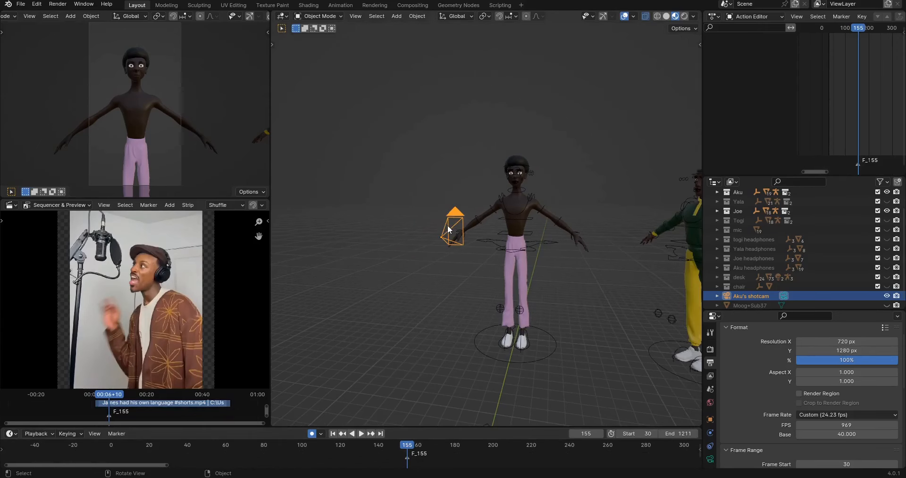
key("shift+d")
left_click(610, 249)
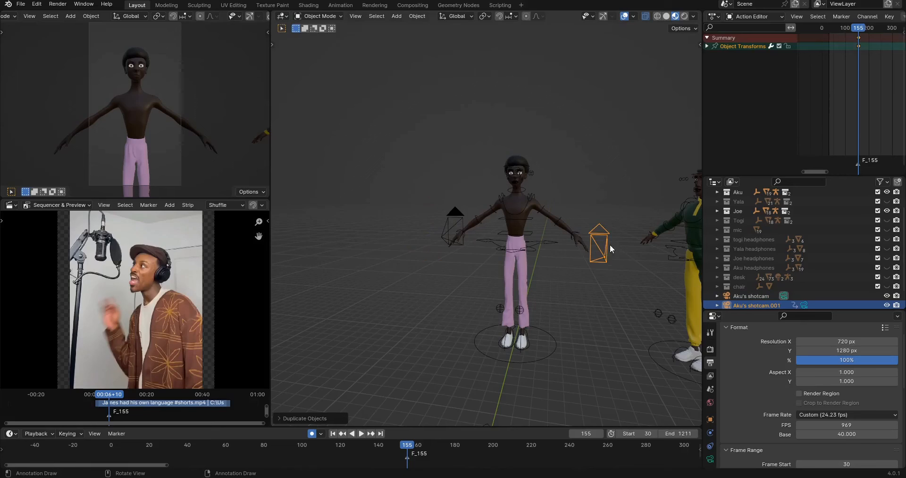
scroll(748, 292, "down", 1)
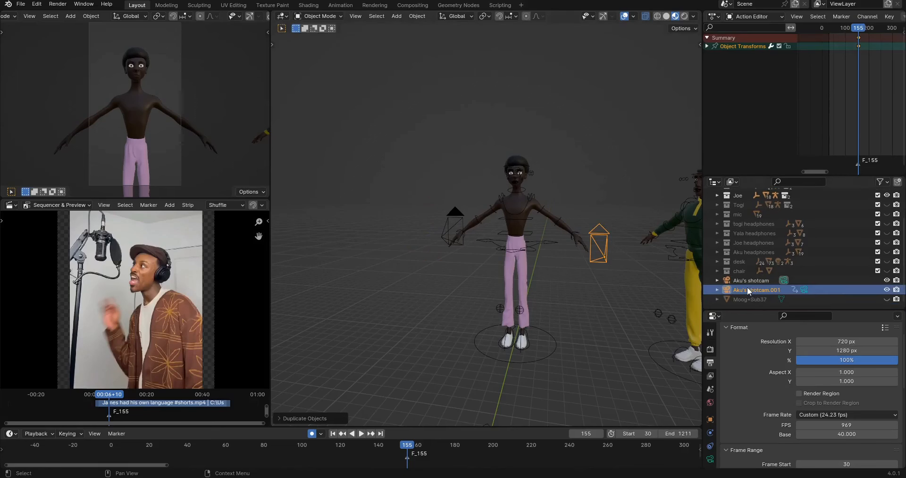
double_click(747, 290)
type("Togi's shot")
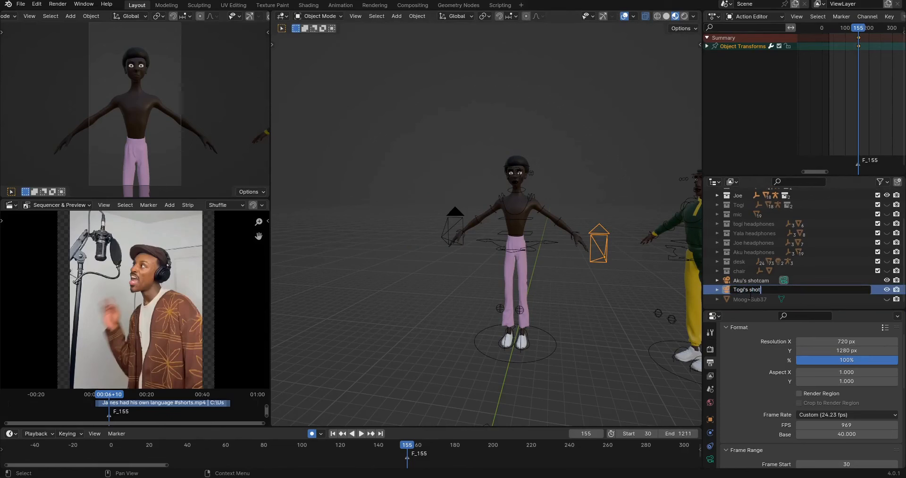
type("cam")
key("Return")
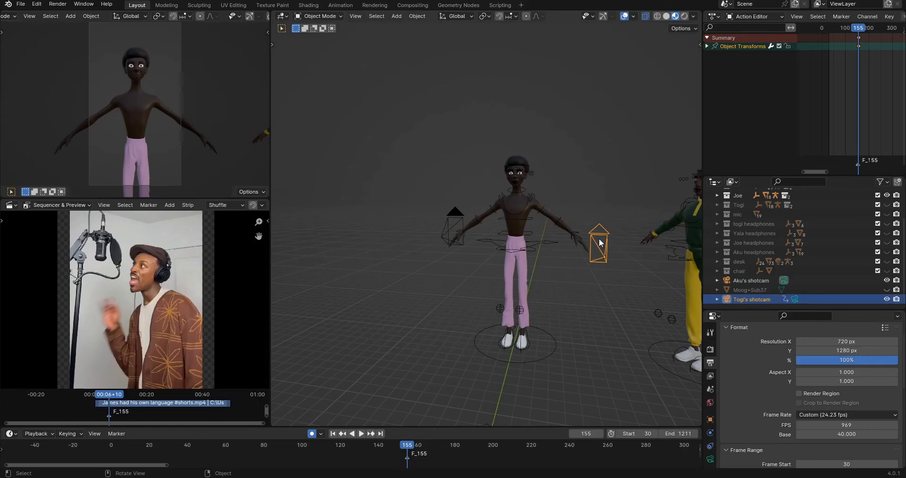
Step: Make Togi's shotcam the scene's active camera
middle_click_drag(596, 198, 573, 197)
left_click(355, 17)
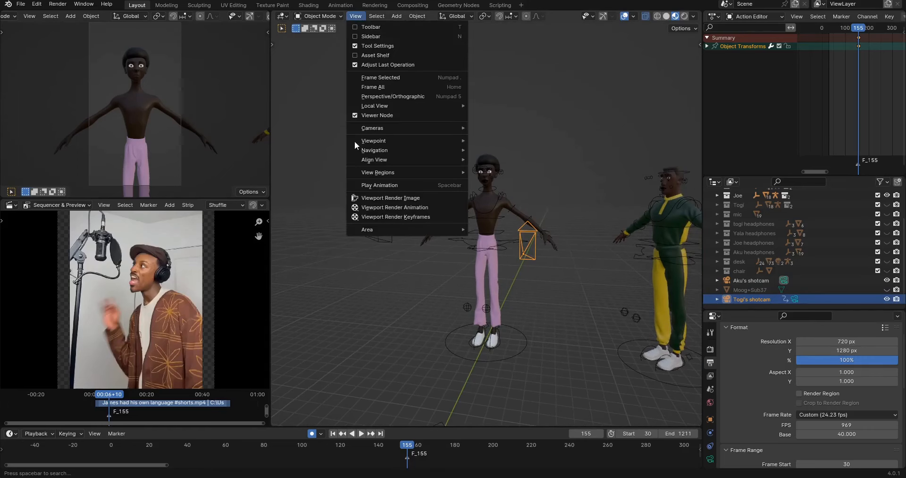
mouse_move(366, 129)
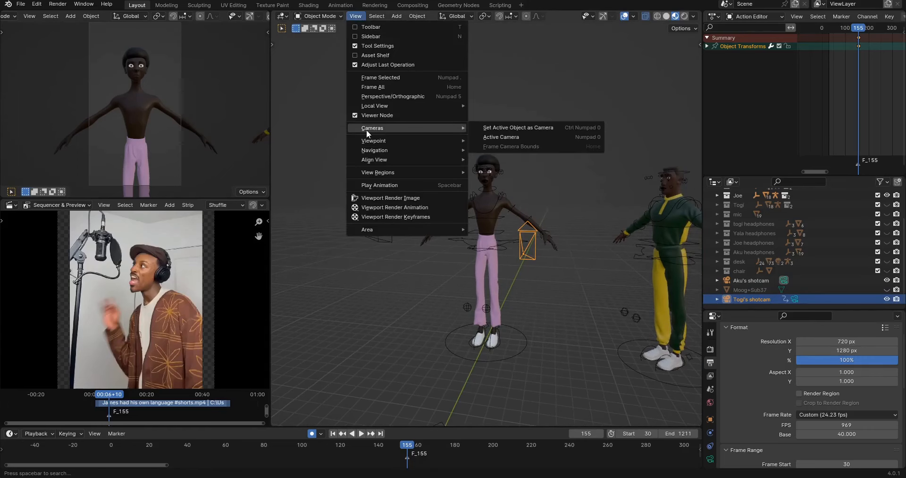
left_click(506, 127)
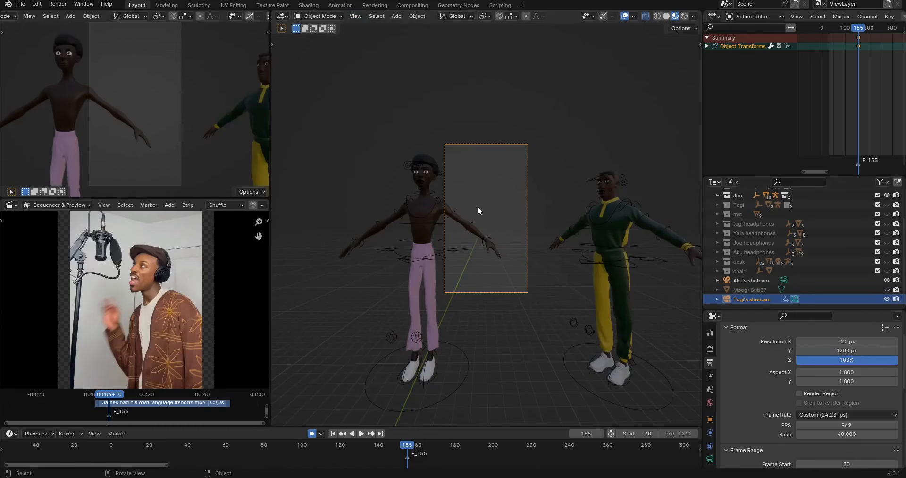
scroll(494, 219, "down", 2)
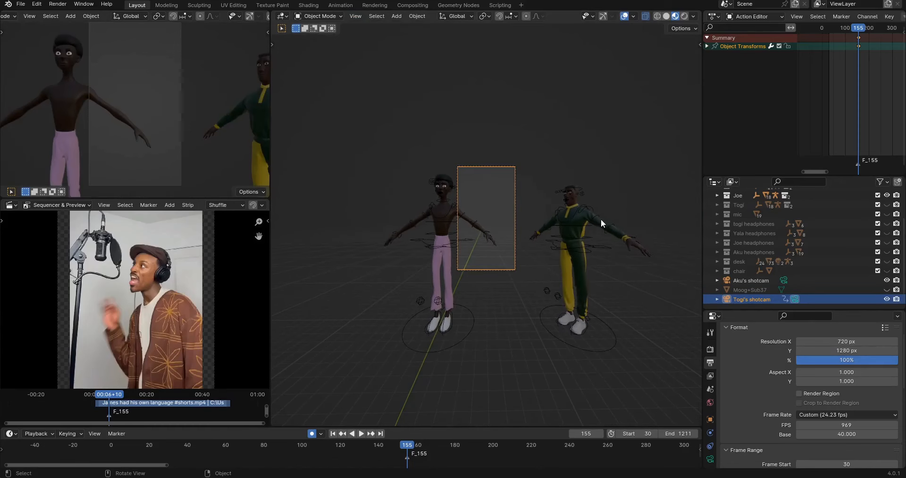
scroll(600, 217, "up", 2)
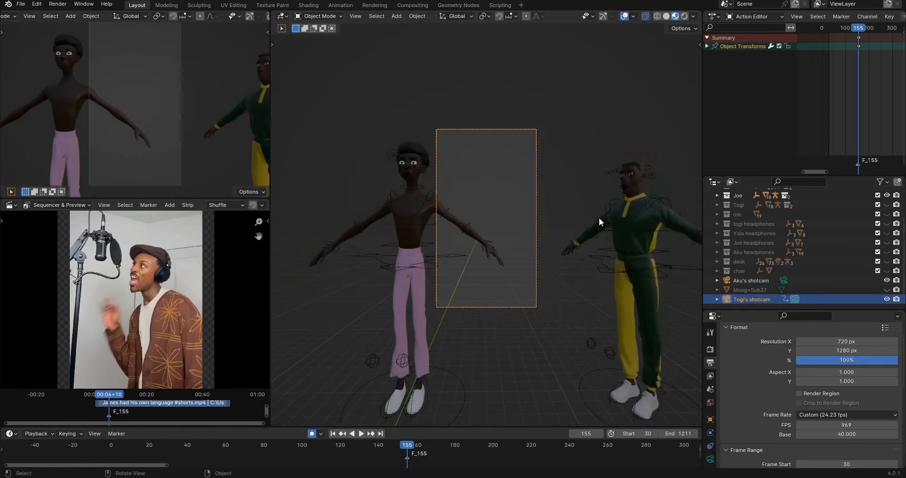
Step: Align Togi's shotcam to an angled side view framing Joe from the head down to the thighs
middle_click_drag(599, 217, 520, 256)
scroll(519, 256, "up", 2)
middle_click_drag(544, 210, 492, 179)
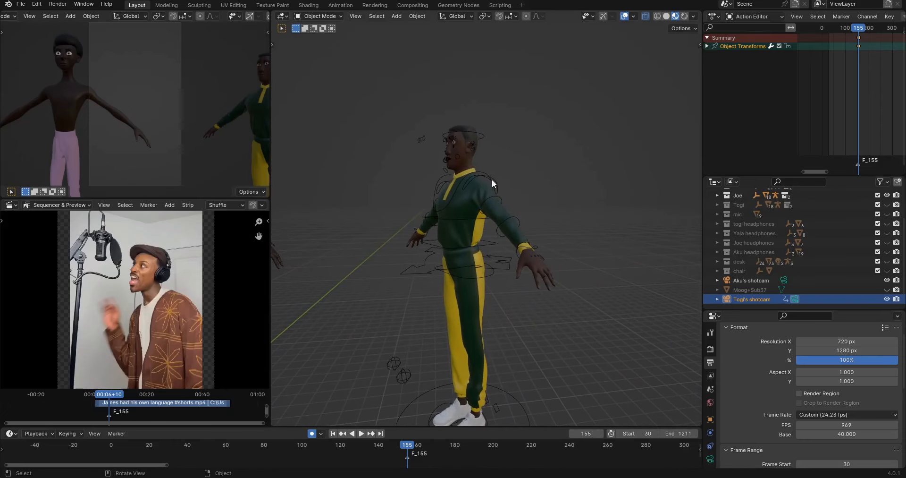
key("ctrl+KP_0")
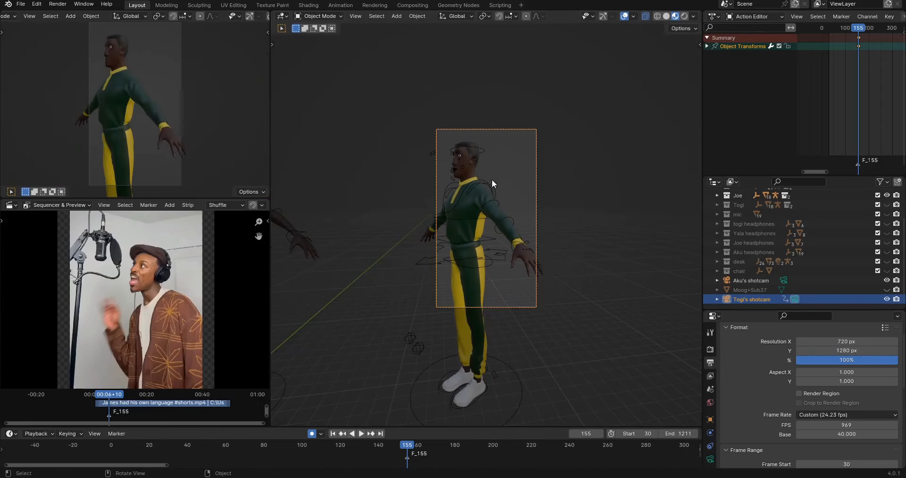
scroll(572, 178, "up", 3)
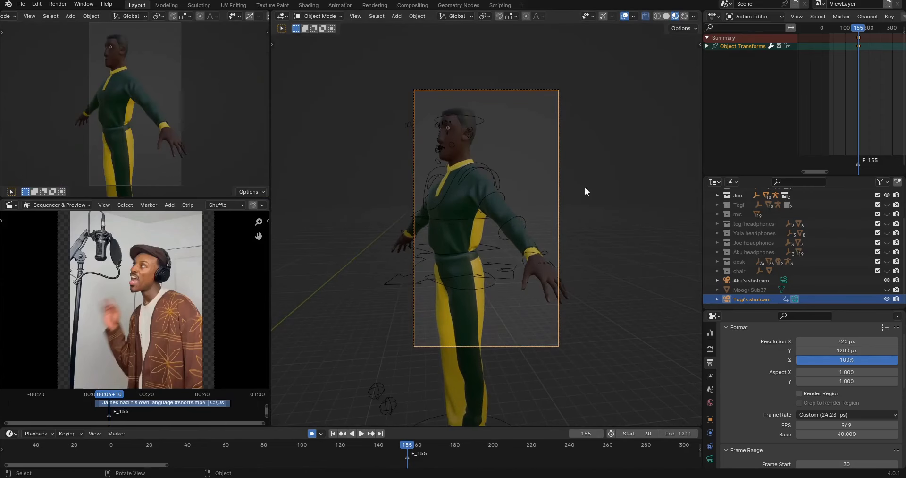
Step: Move Togi's shotcam along the global X axis to centre Joe in the camera frame
key("g")
key("x")
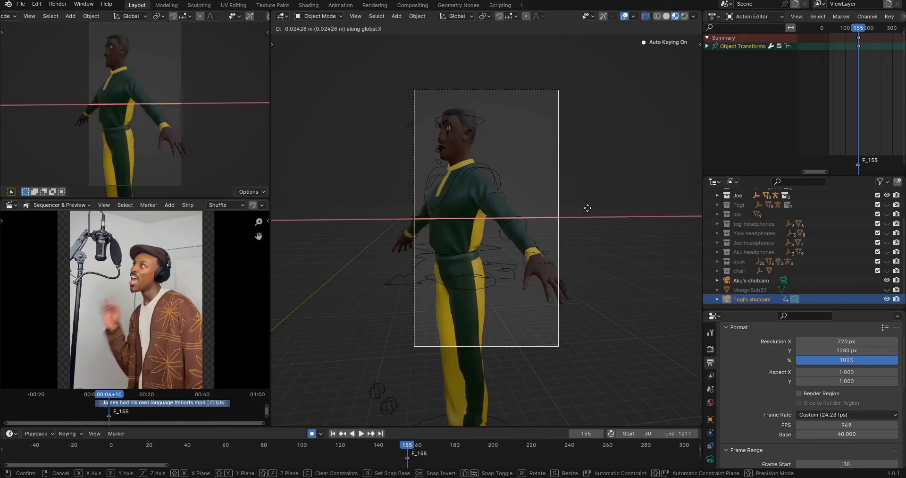
left_click(527, 208)
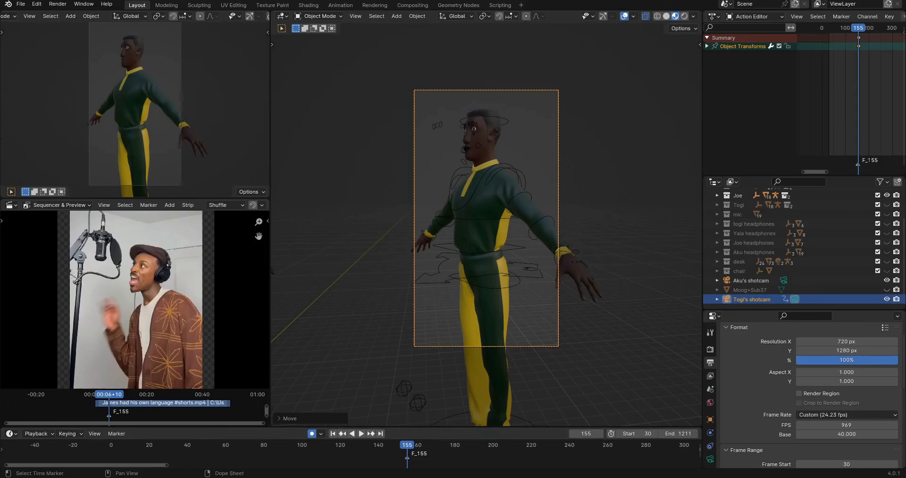
scroll(479, 203, "down", 3)
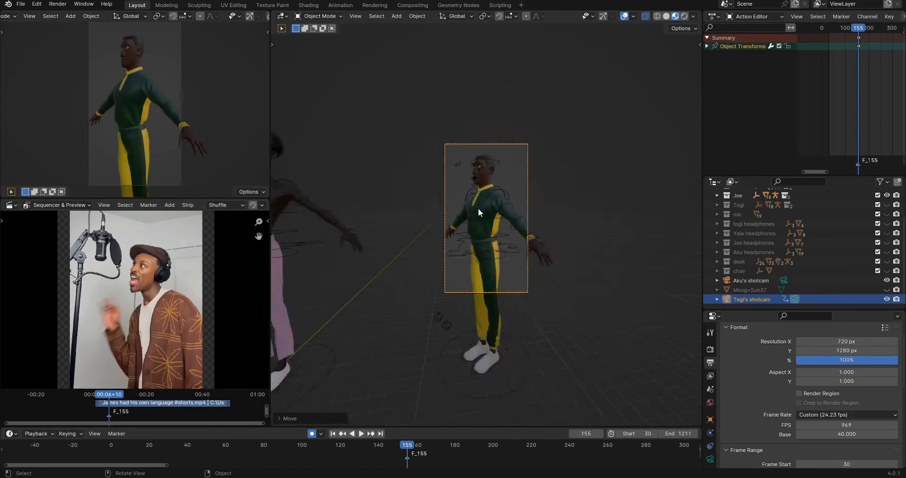
middle_click_drag(477, 208, 473, 217)
scroll(473, 216, "down", 2)
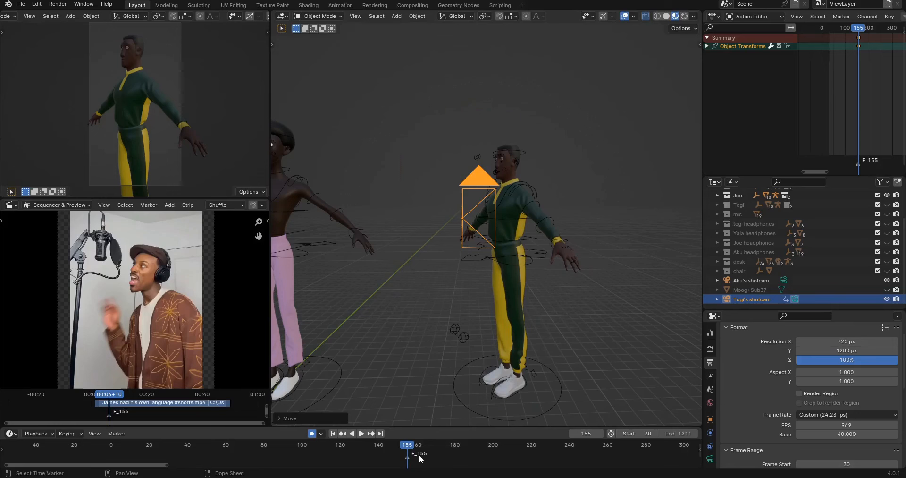
Step: Bind Togi's shotcam to the timeline marker at frame 155 and play back part of the shot before it
key("ctrl+b")
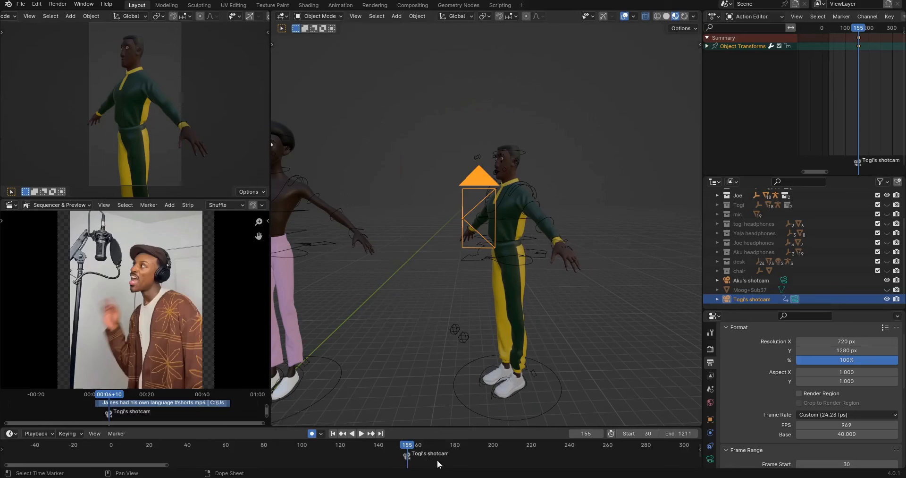
left_click_drag(401, 446, 355, 446)
key("space")
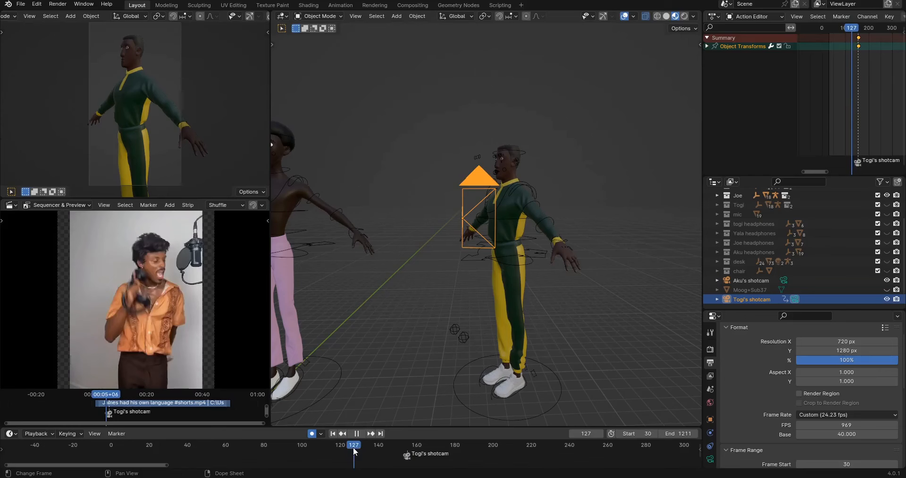
key("space")
Step: Return to start frame 30 and make Aku's shotcam the scene's active camera
left_click(333, 433)
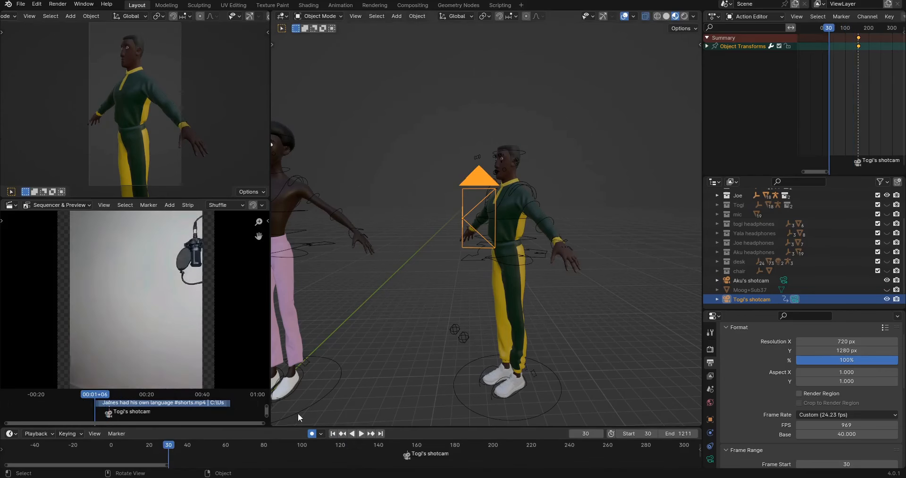
scroll(358, 185, "down", 3)
left_click(287, 218)
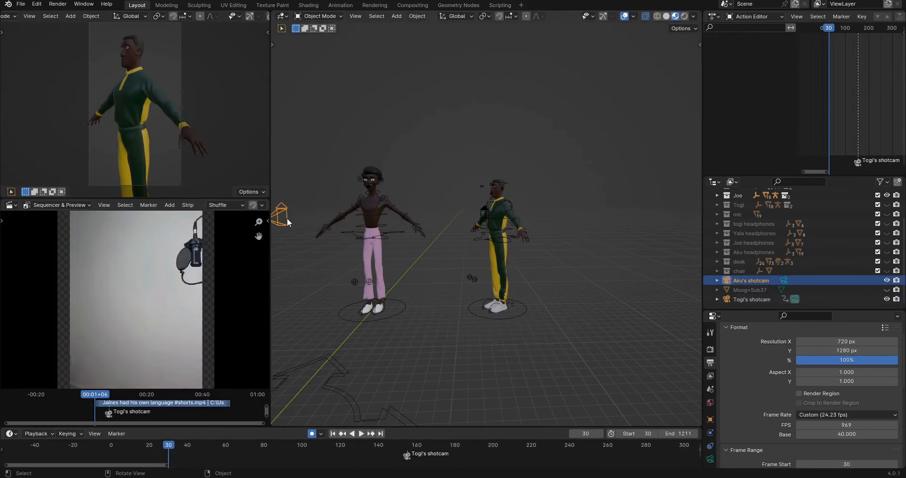
left_click(357, 17)
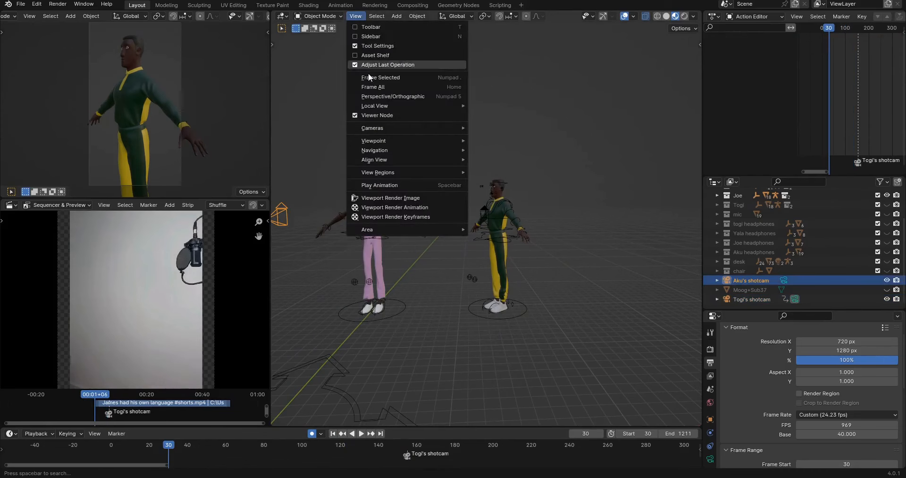
mouse_move(371, 128)
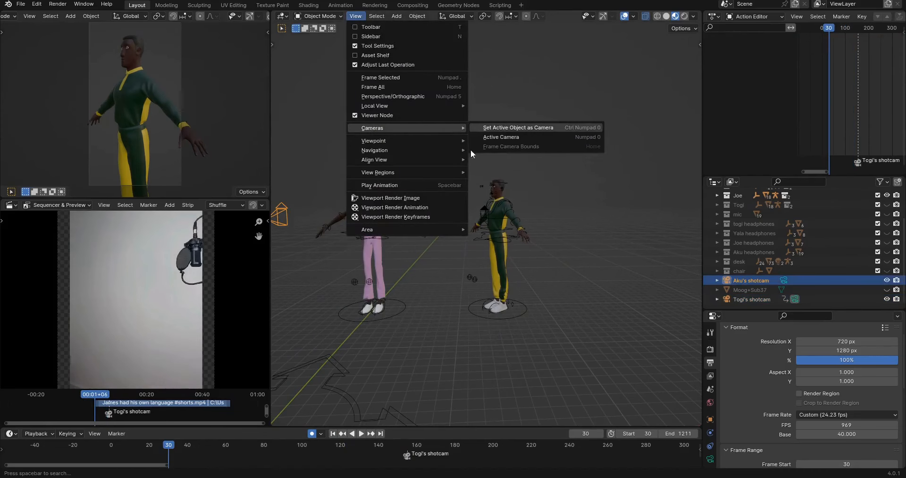
left_click(505, 129)
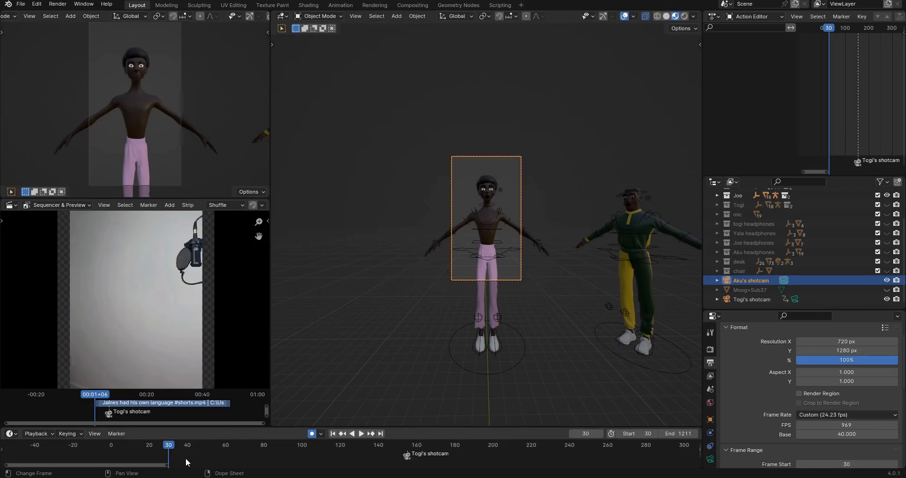
Step: Add a timeline marker at frame 30 and bind Aku's shotcam to it
key("m")
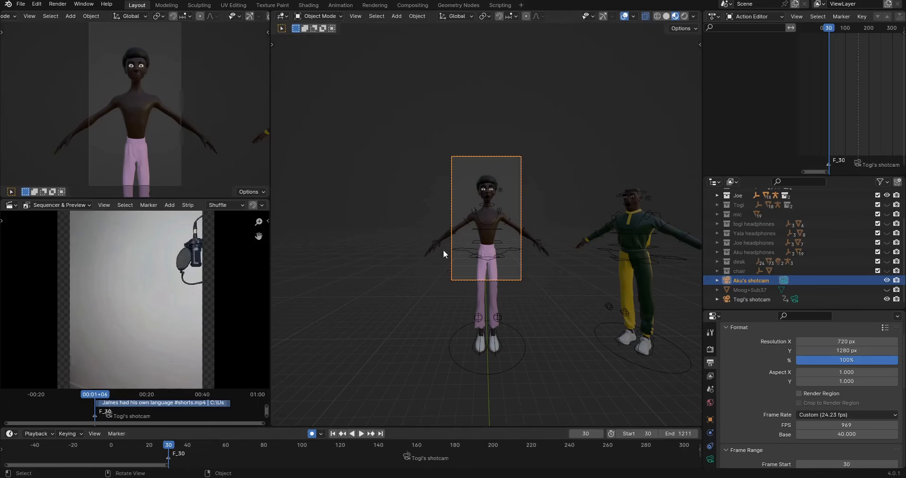
scroll(472, 244, "down", 2)
middle_click_drag(535, 234, 483, 257)
scroll(474, 251, "down", 3)
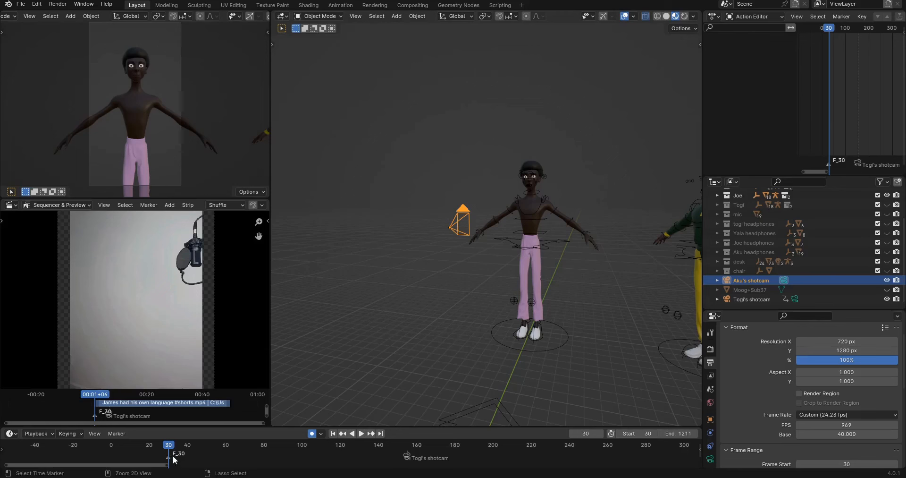
key("ctrl+b")
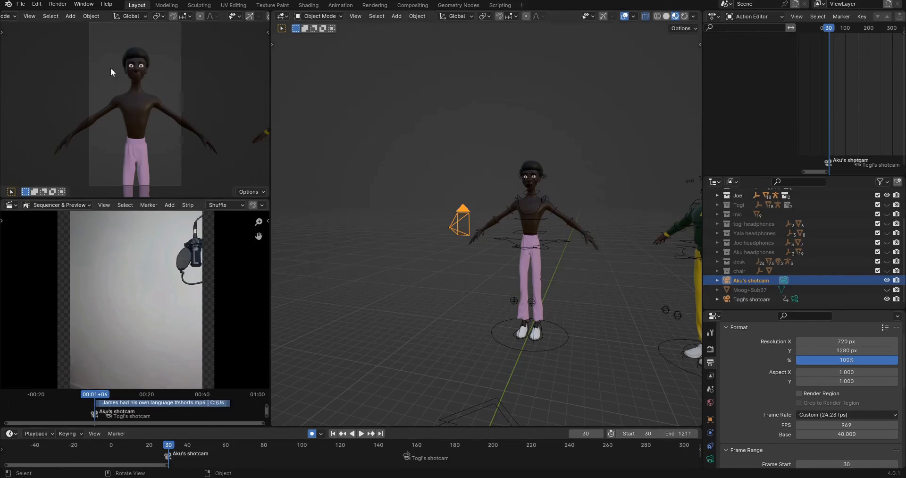
Step: Enlarge the camera preview and scrub across the frame 155 marker to compare the camera switch with the reference video
left_click_drag(164, 198, 164, 219)
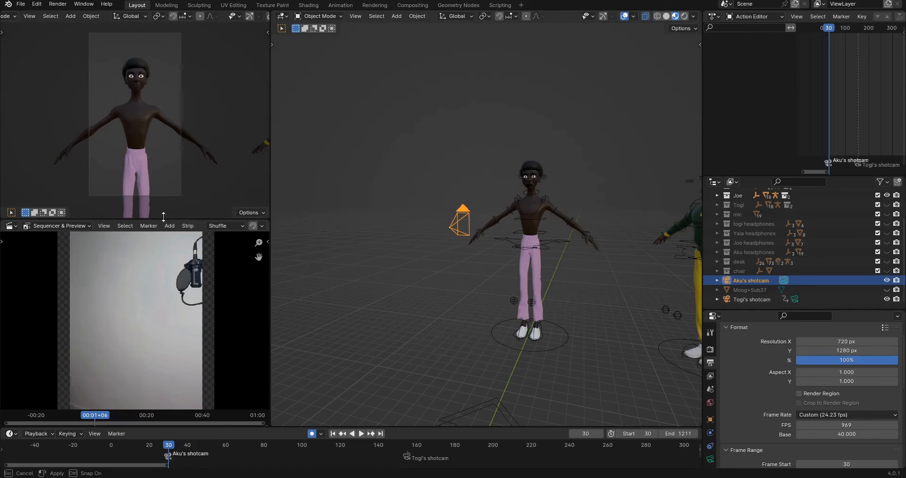
key("space")
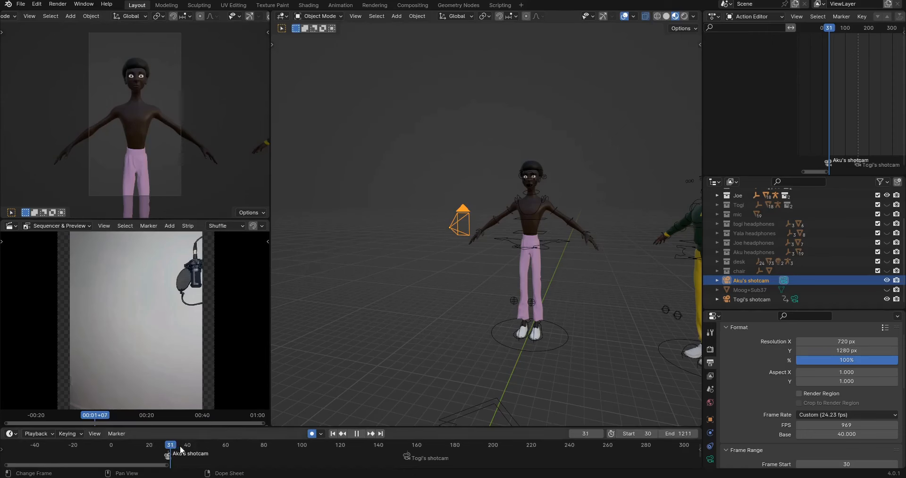
left_click_drag(241, 451, 411, 450)
scroll(480, 228, "down", 4)
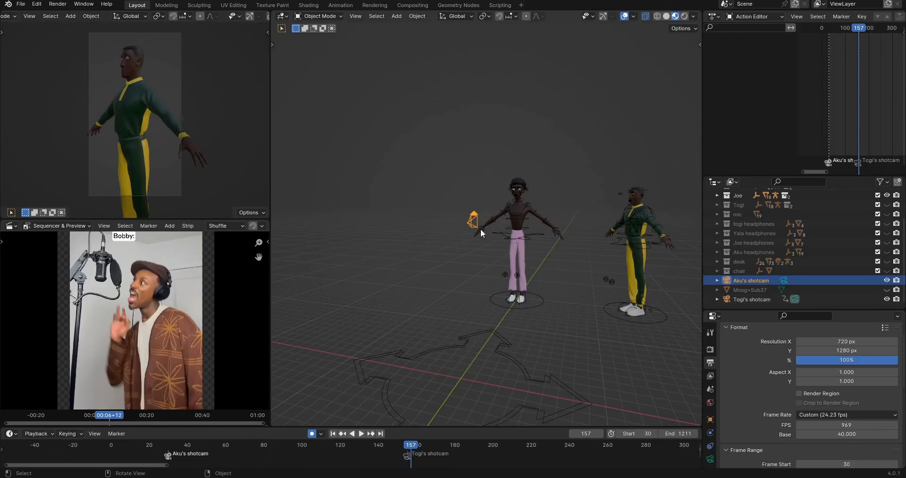
scroll(496, 236, "up", 2)
mouse_move(400, 445)
left_mouse_down()
mouse_move(390, 445)
mouse_move(421, 445)
mouse_move(374, 445)
mouse_move(416, 446)
mouse_move(398, 446)
left_mouse_up()
key("space")
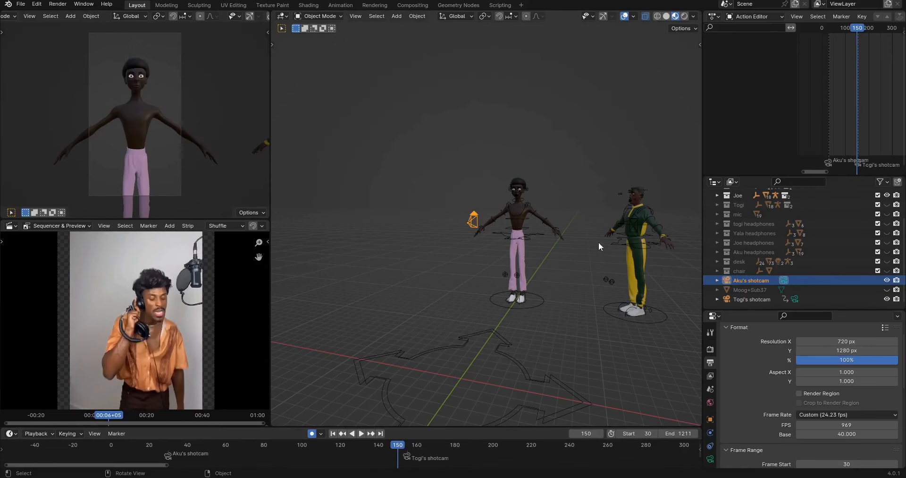
left_click_drag(398, 445, 428, 446)
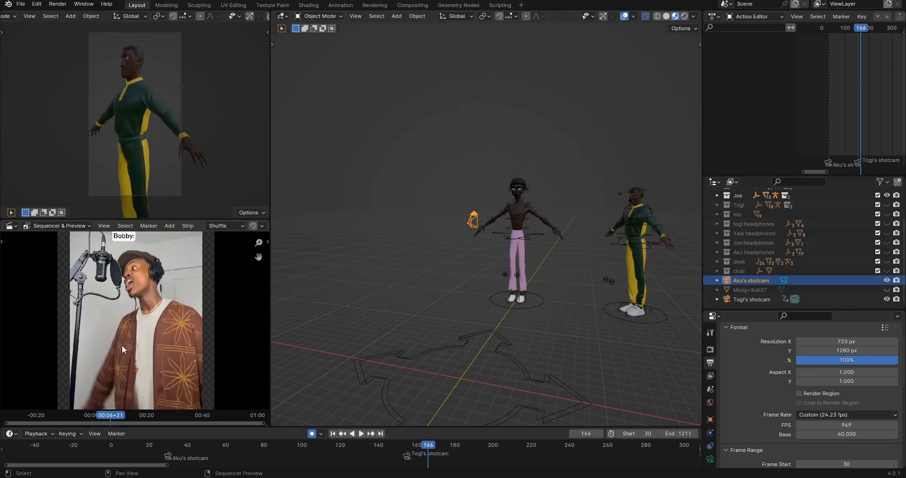